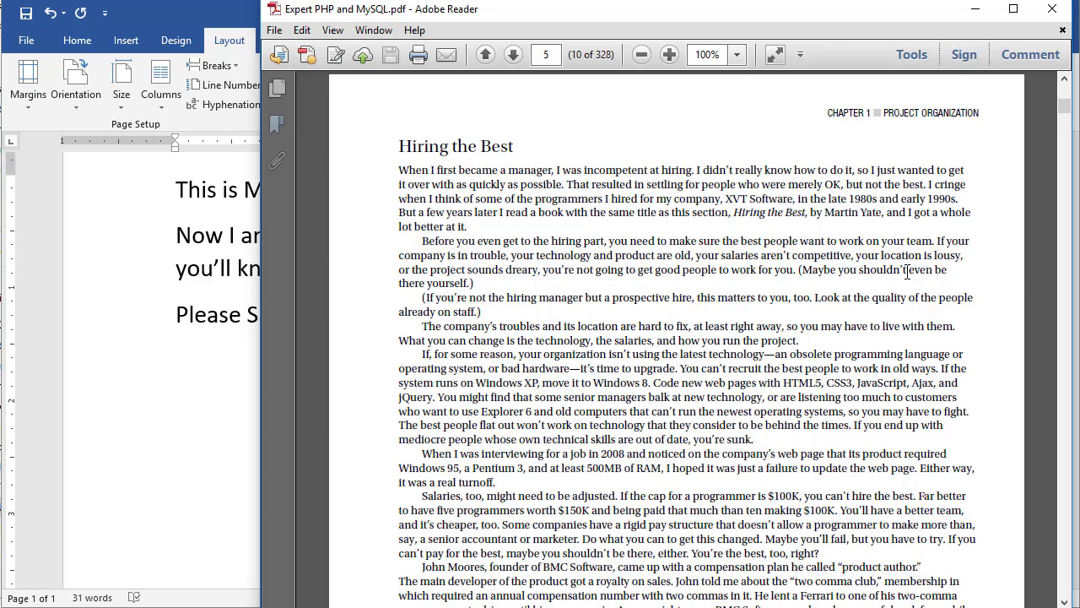
Scroll through the PDF's Hiring the Best page, then bring Word's Document2 back to the front
scroll(906, 266, "down", 3)
scroll(905, 270, "down", 2)
scroll(903, 277, "down", 2)
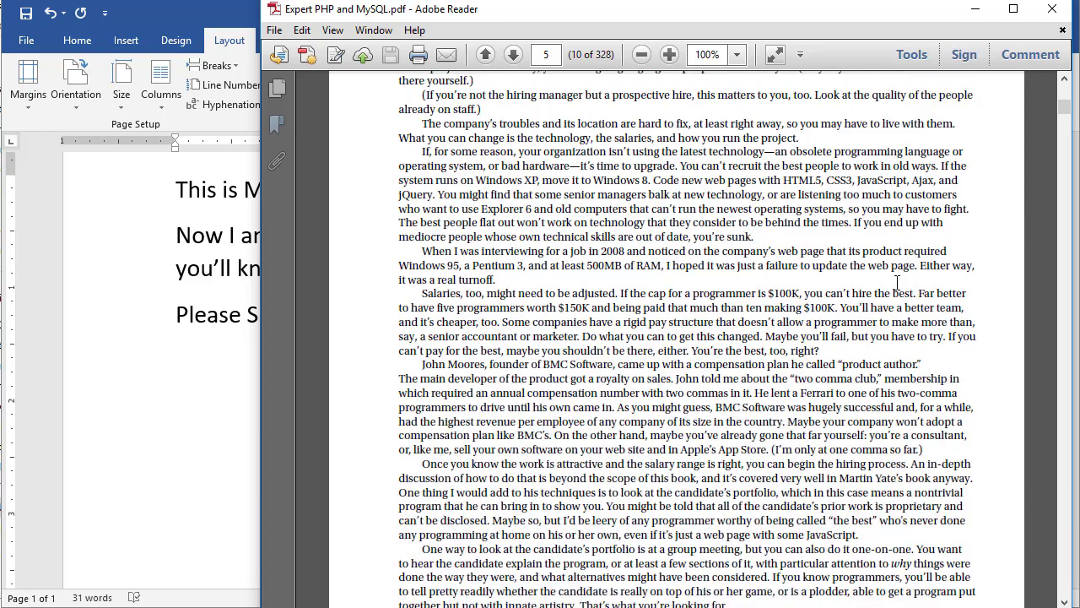
scroll(900, 282, "down", 1)
scroll(898, 283, "down", 1)
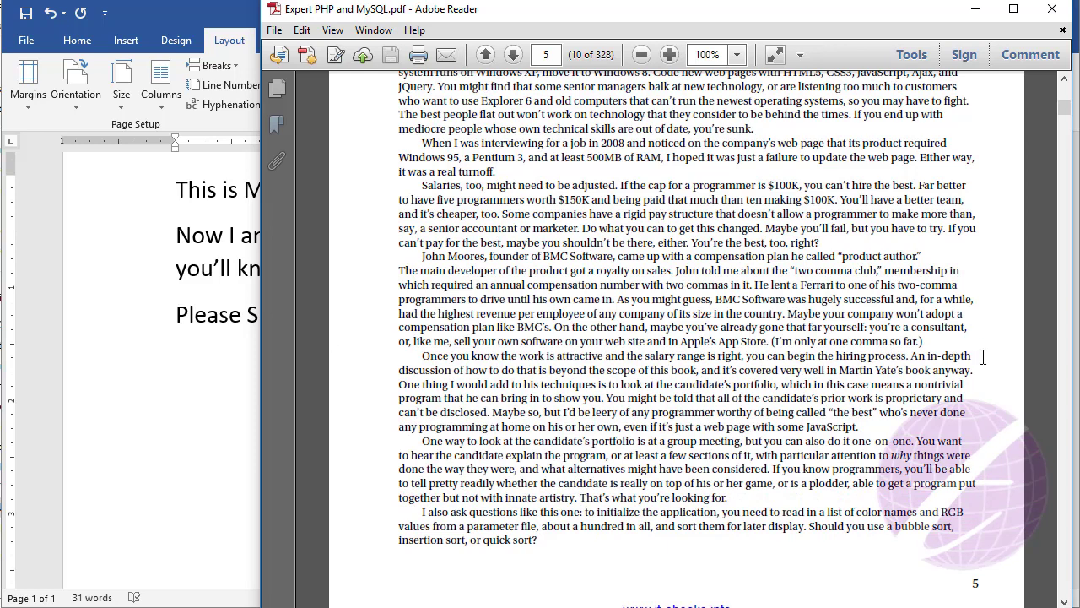
scroll(984, 355, "up", 2)
scroll(984, 354, "up", 2)
scroll(984, 354, "up", 2)
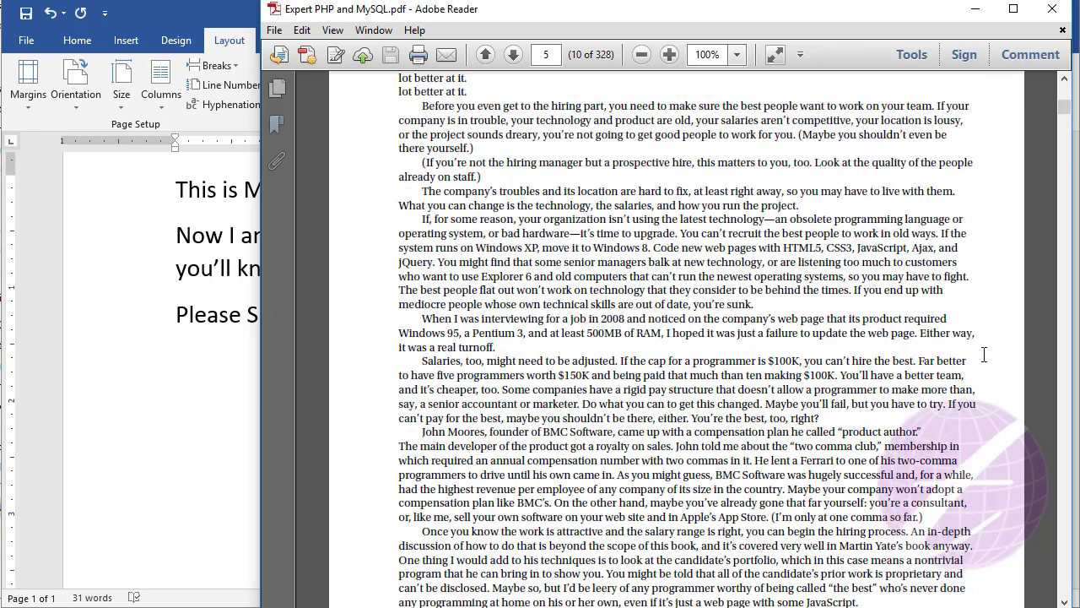
scroll(984, 353, "up", 2)
scroll(984, 352, "up", 2)
scroll(983, 352, "up", 1)
scroll(982, 350, "up", 1)
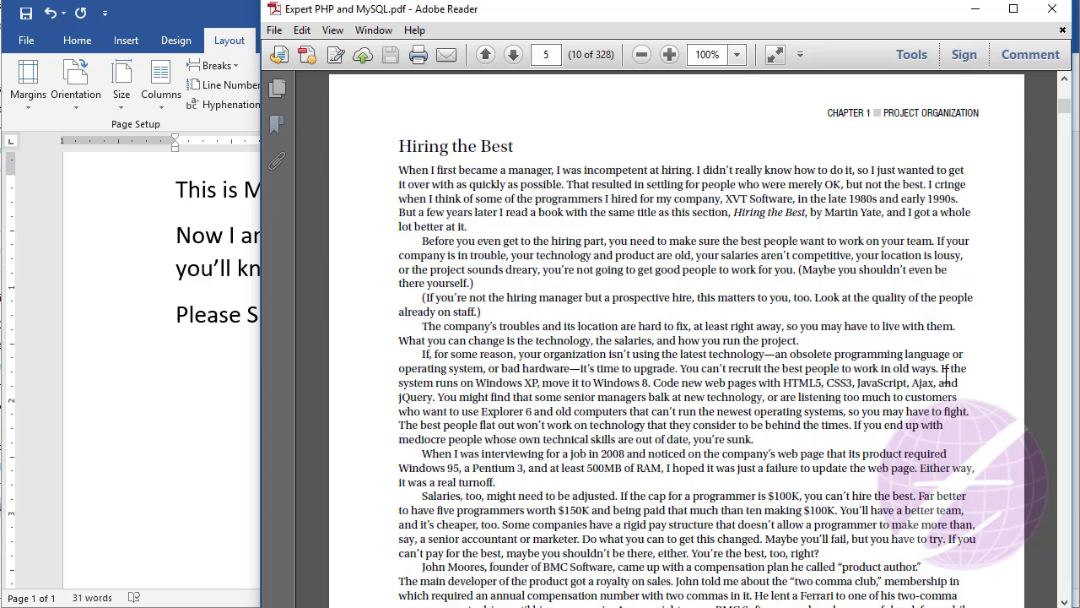
left_click(200, 292)
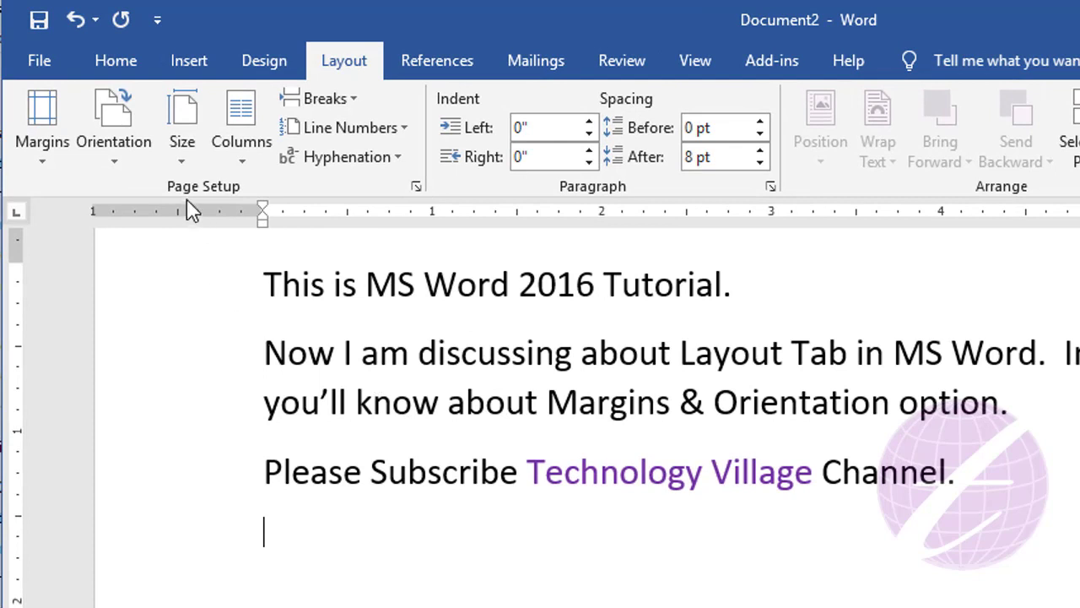
Show the Layout margin presets: Last Custom Setting, Normal, Narrow, Moderate and Wide
left_click(42, 160)
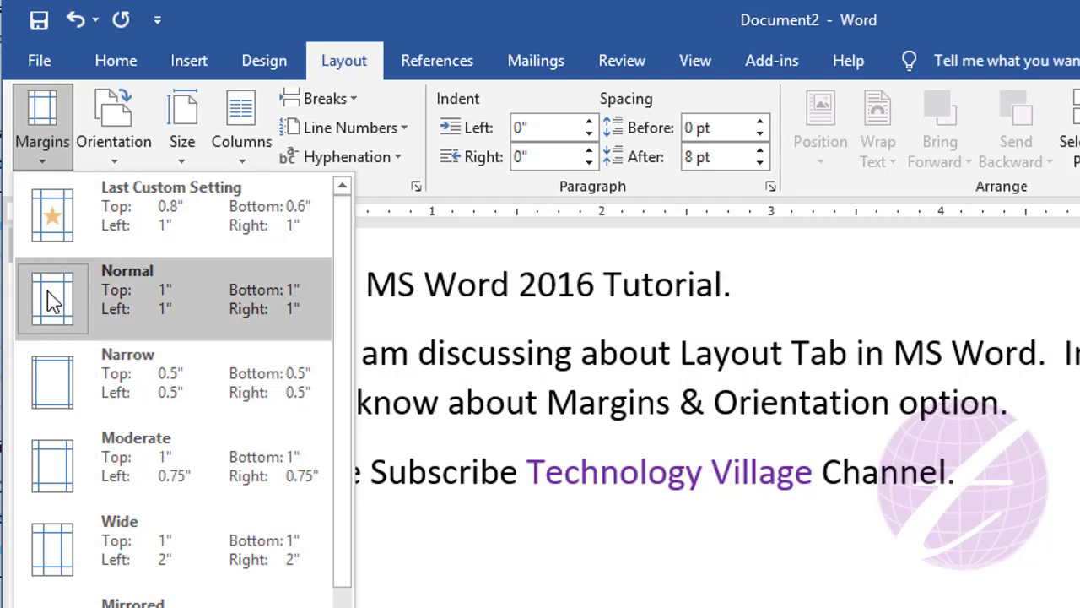
Leave the margins unchanged and justify the second paragraph so 'you'll' fits on its first line
left_click(489, 346)
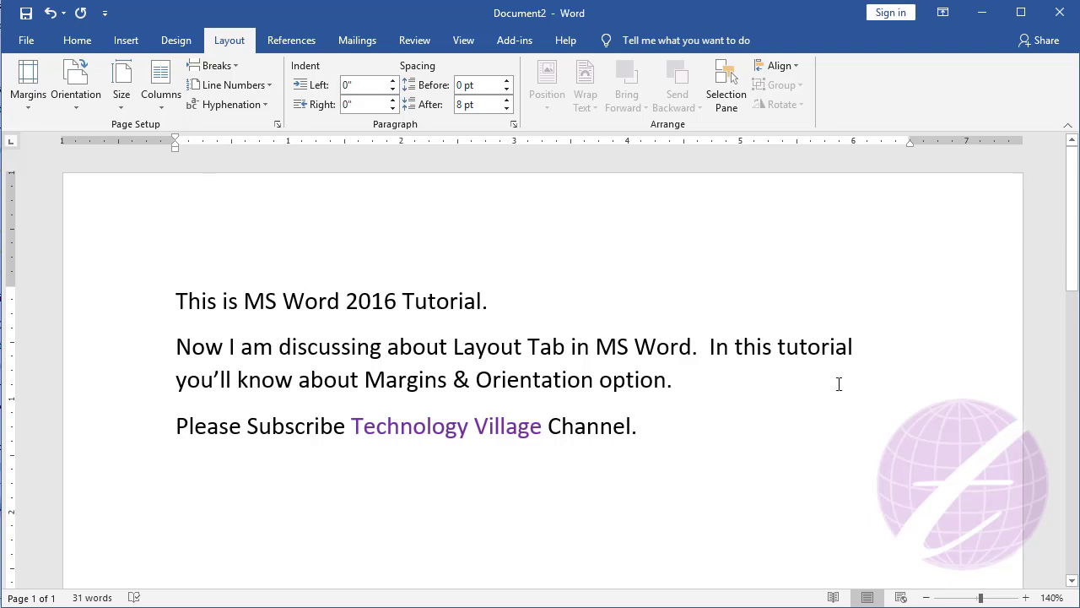
scroll(770, 415, "down", 5)
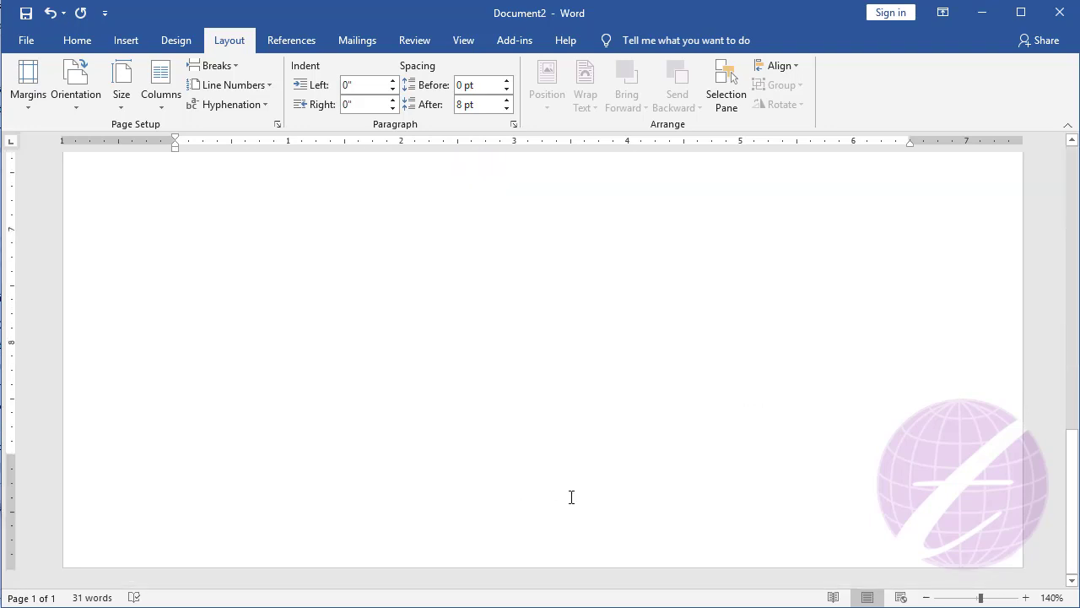
scroll(584, 454, "up", 5)
scroll(997, 304, "up", 5)
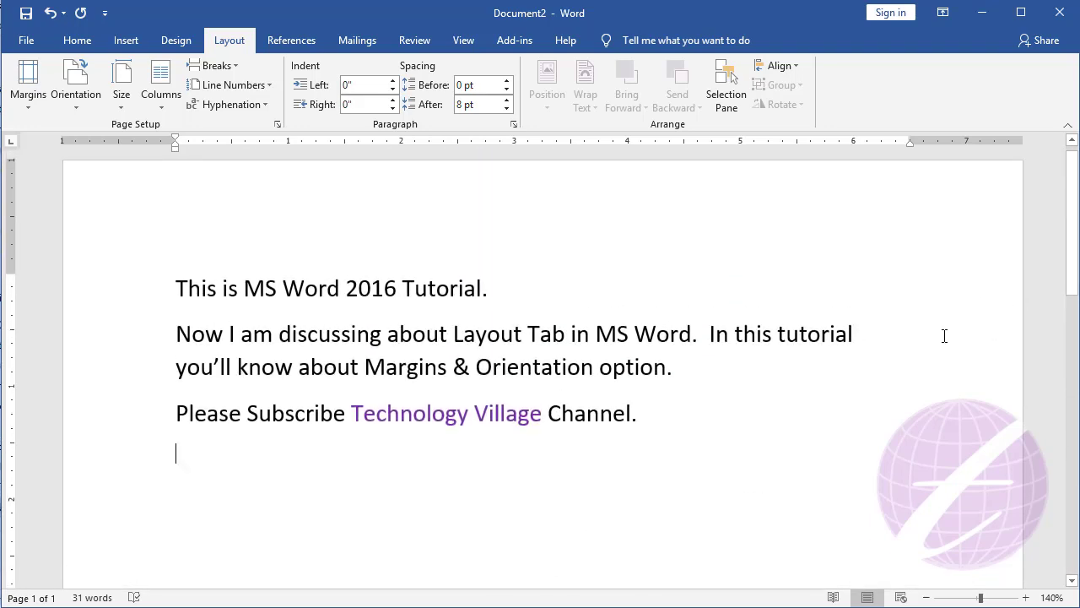
left_click(797, 333)
left_click(81, 47)
left_click(444, 99)
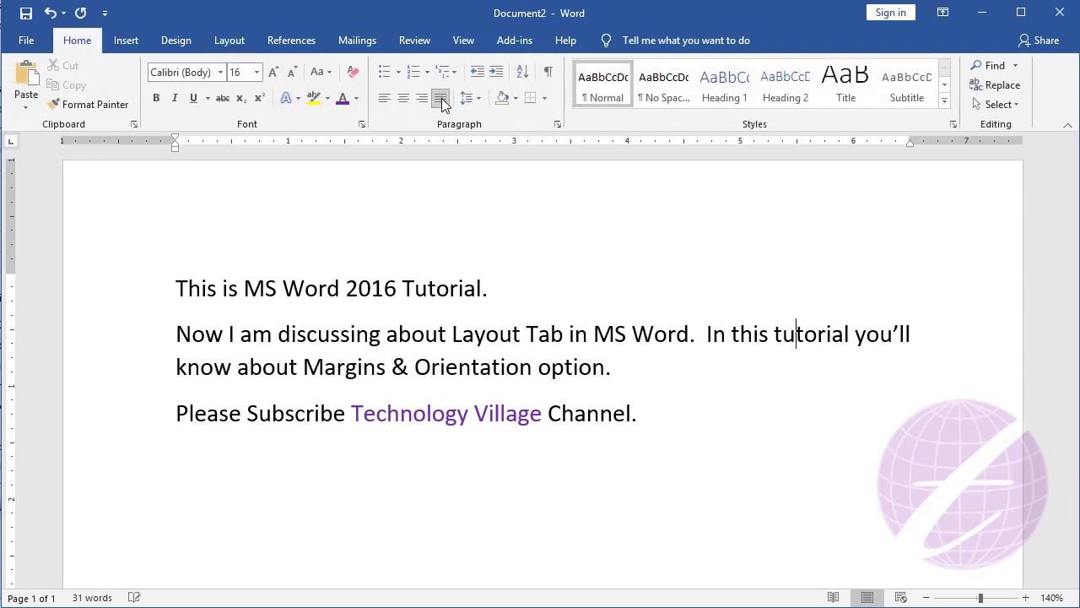
left_click(918, 335)
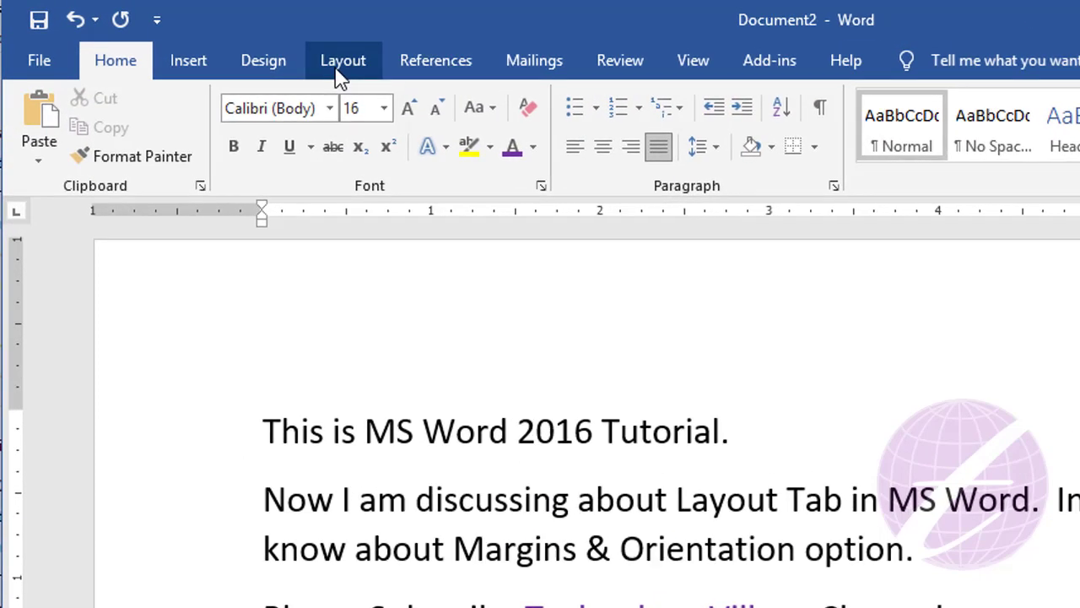
Apply the Narrow margin preset (0.5" all round) and check the reflowed text
left_click(337, 71)
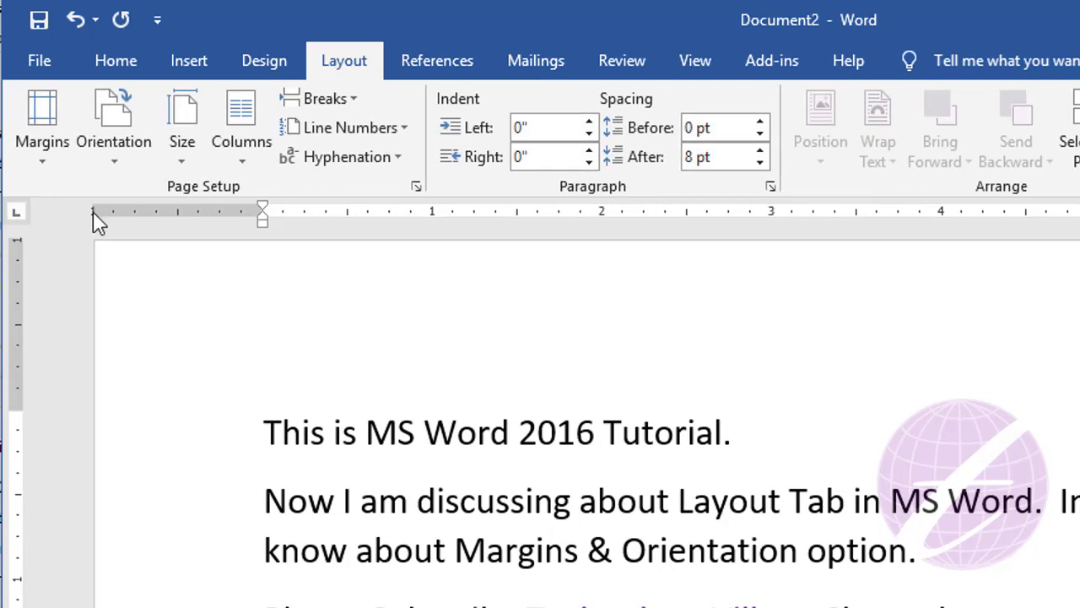
left_click(47, 152)
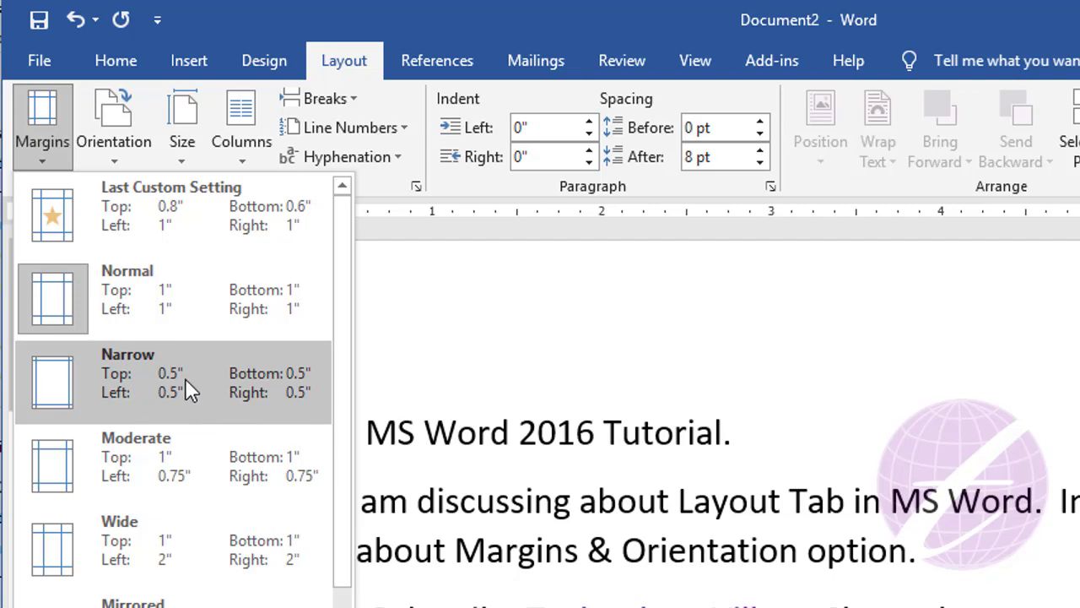
left_click(185, 377)
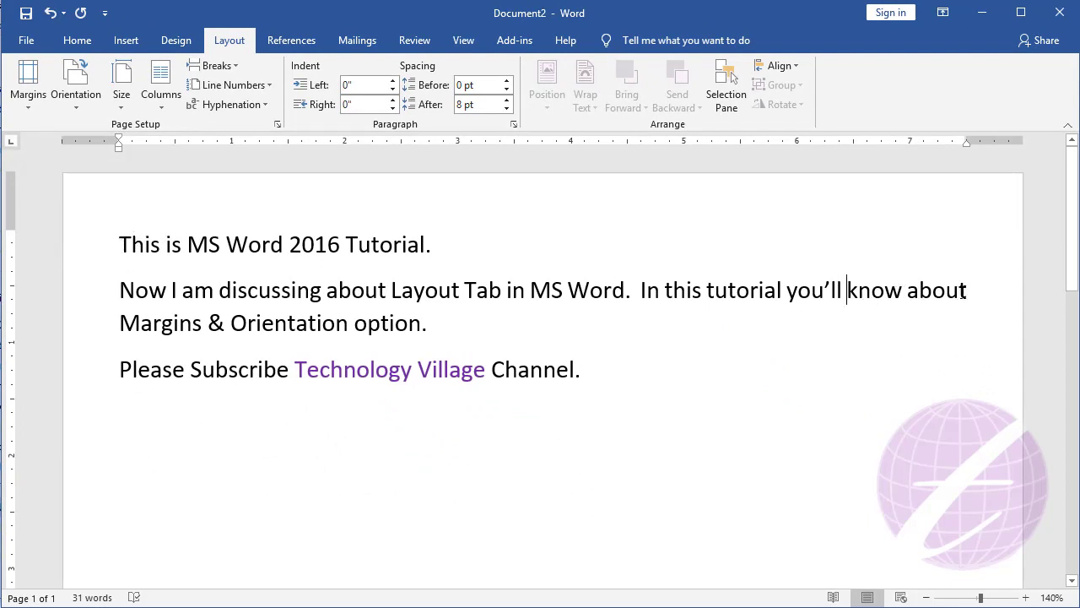
scroll(210, 388, "down", 8)
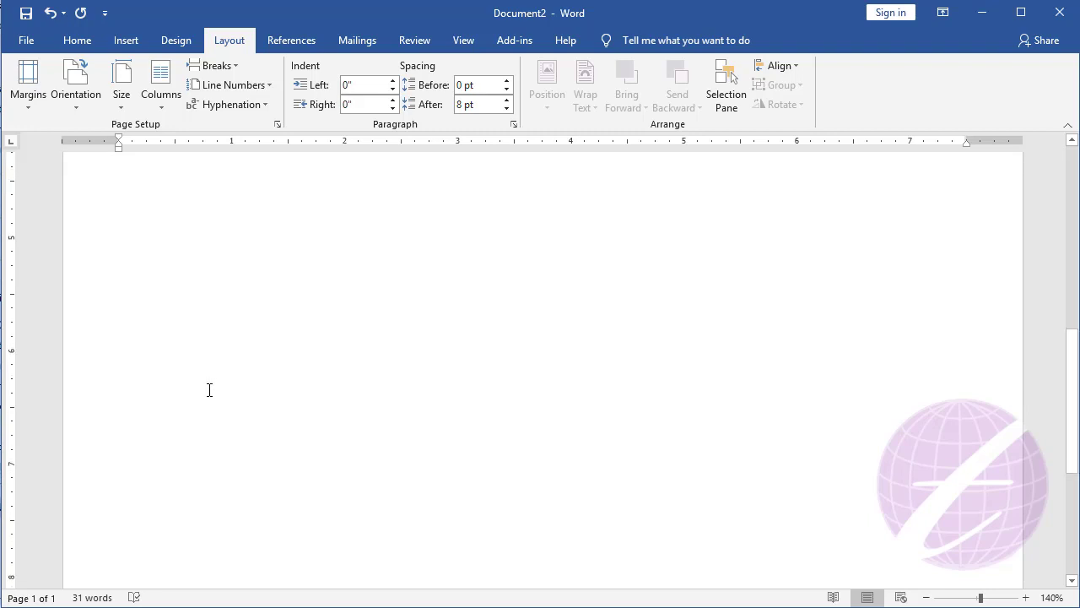
scroll(169, 473, "down", 7)
scroll(161, 516, "up", 2)
scroll(229, 461, "up", 8)
scroll(275, 414, "up", 4)
scroll(166, 301, "up", 1)
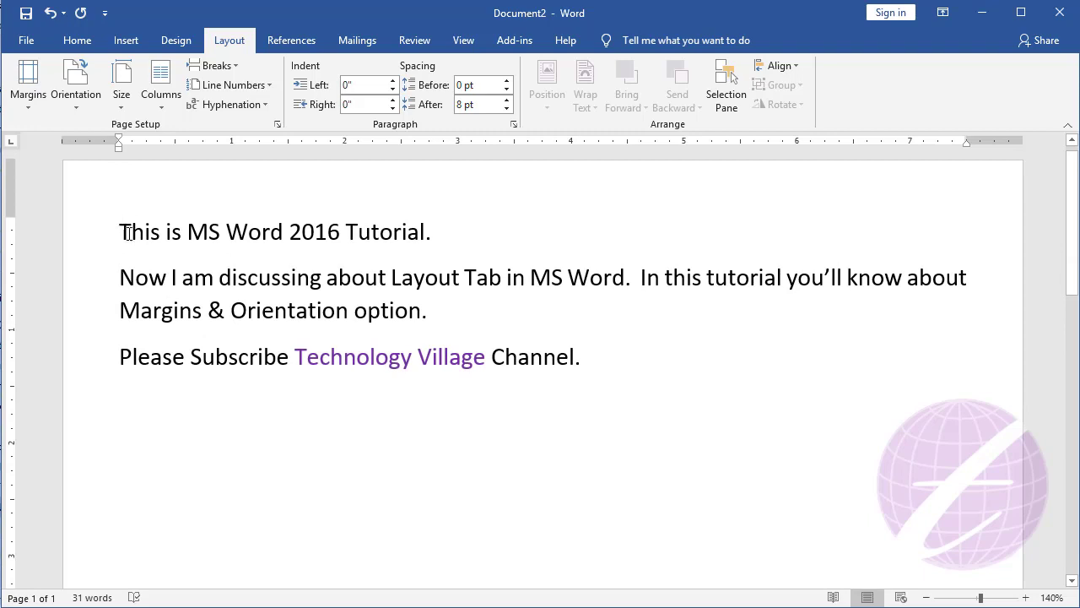
Paste the three tutorial paragraphs repeatedly until the document reaches 217 words over 2 pages
mouse_move(122, 228)
left_mouse_down()
mouse_move(584, 356)
mouse_move(605, 344)
left_mouse_up()
key("ctrl+c")
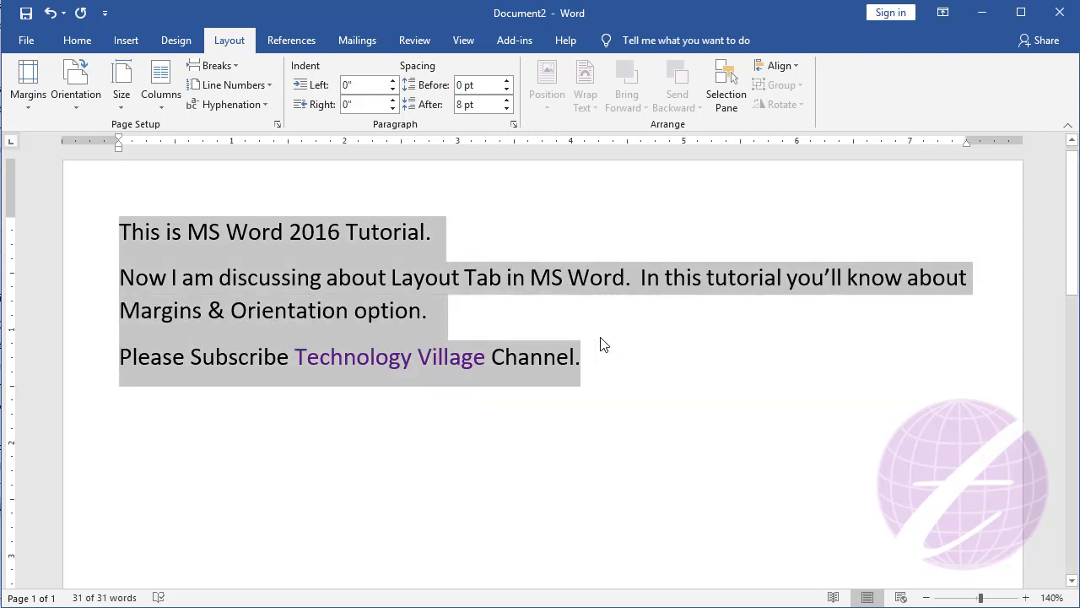
left_click(604, 344)
key("Return")
key("ctrl+v")
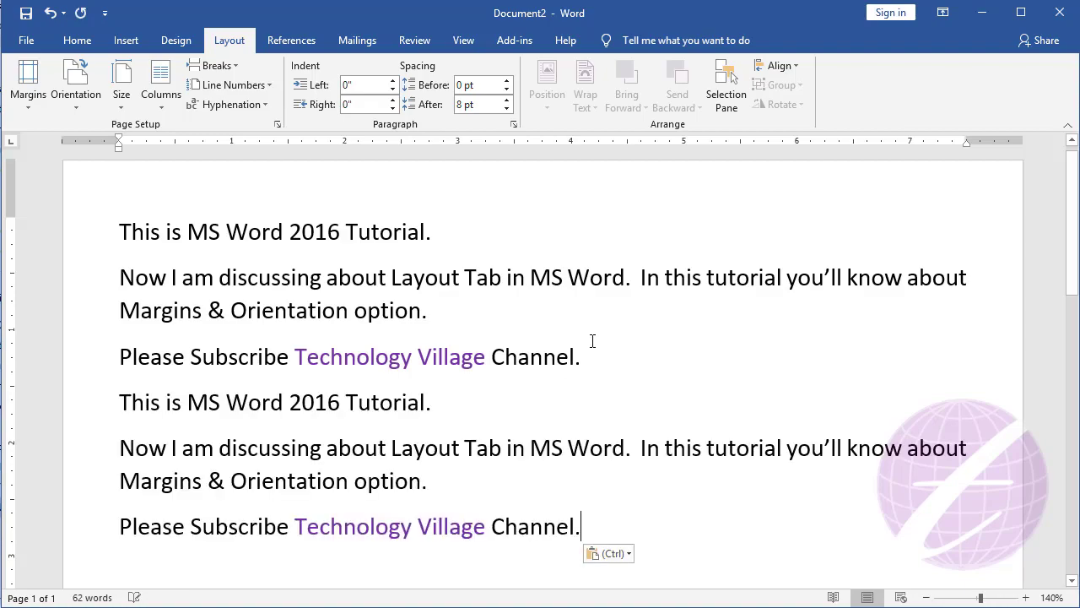
key("Return")
key("ctrl+v")
key("Return")
key("ctrl+v")
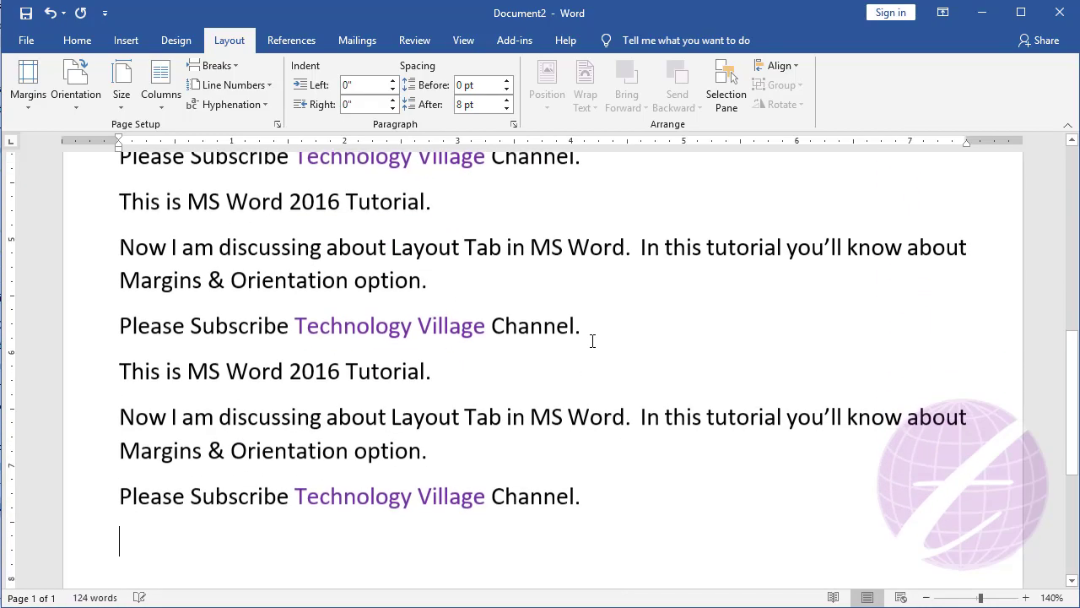
key("ctrl+v")
key("ctrl+v")
key("ctrl+v")
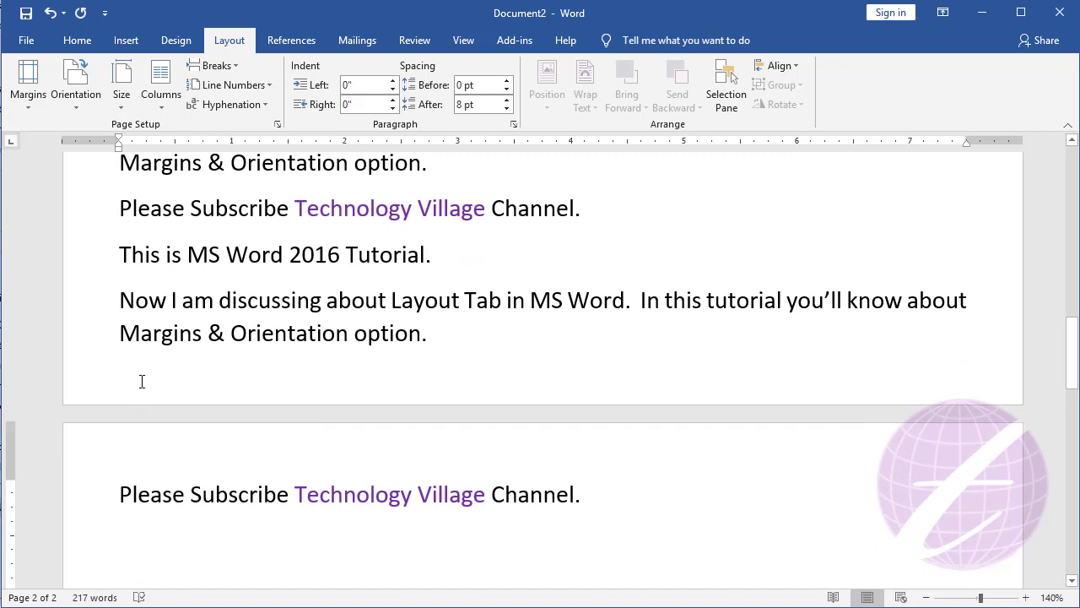
scroll(169, 384, "up", 3)
scroll(224, 393, "up", 5)
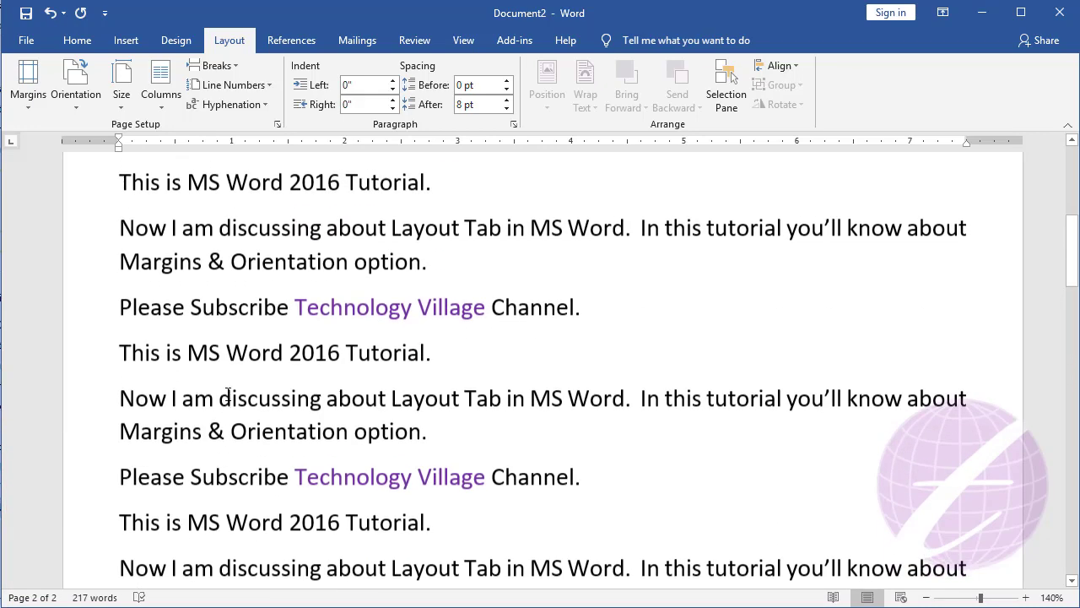
scroll(229, 393, "up", 5)
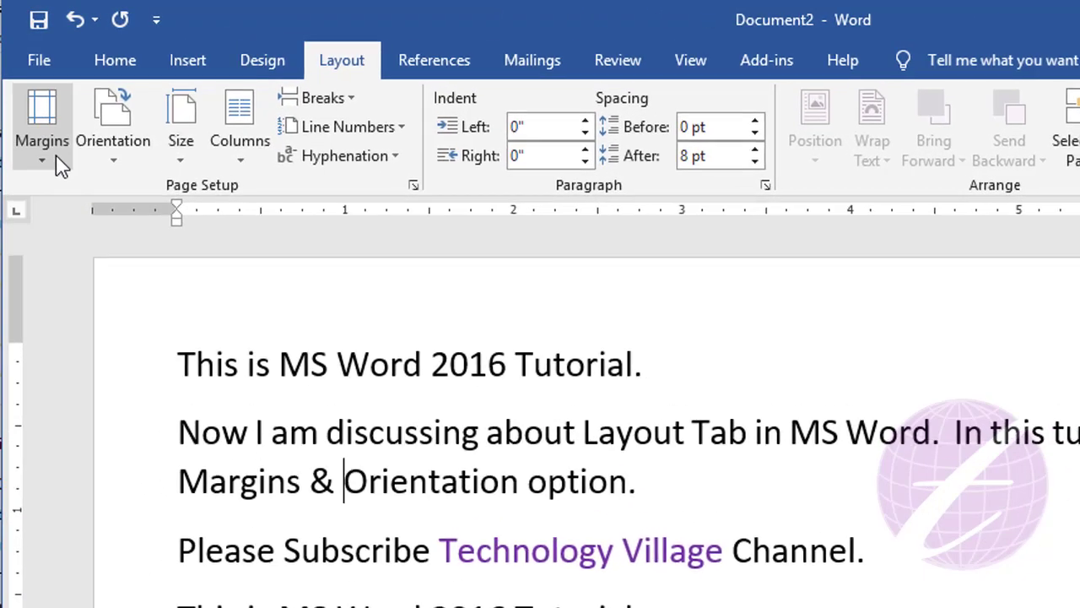
Browse the margin presets down to Mirrored and Office 2003 Default without changing them
left_click(47, 127)
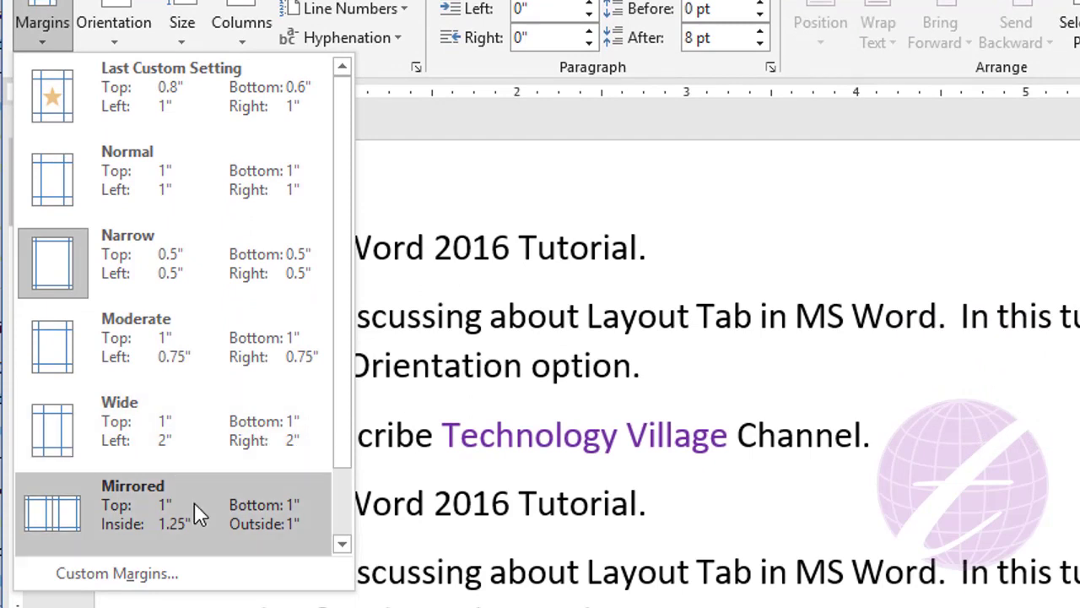
scroll(208, 505, "down", 1)
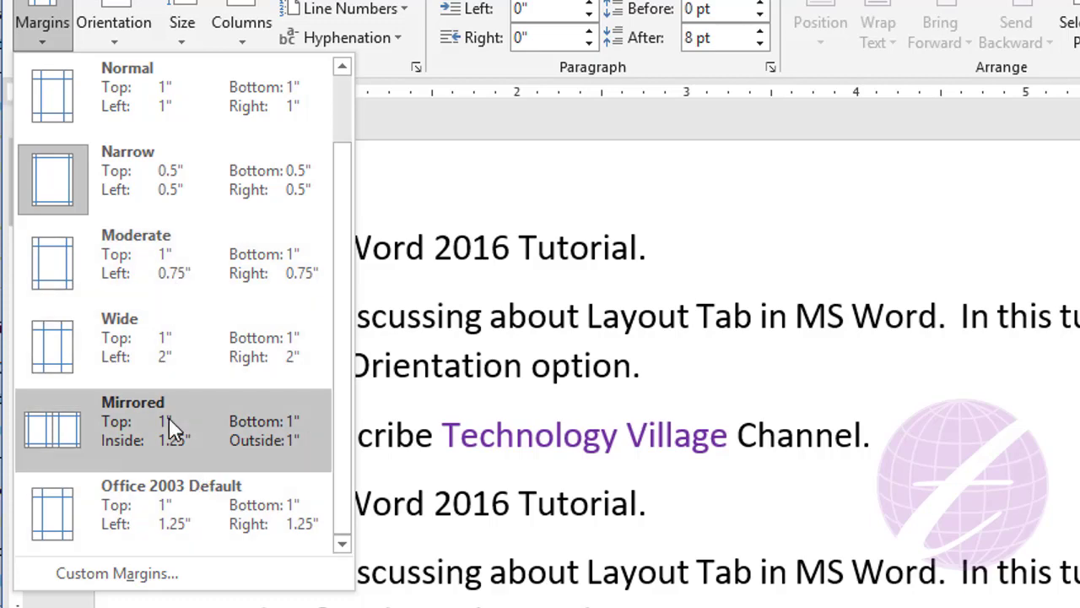
scroll(171, 413, "up", 1)
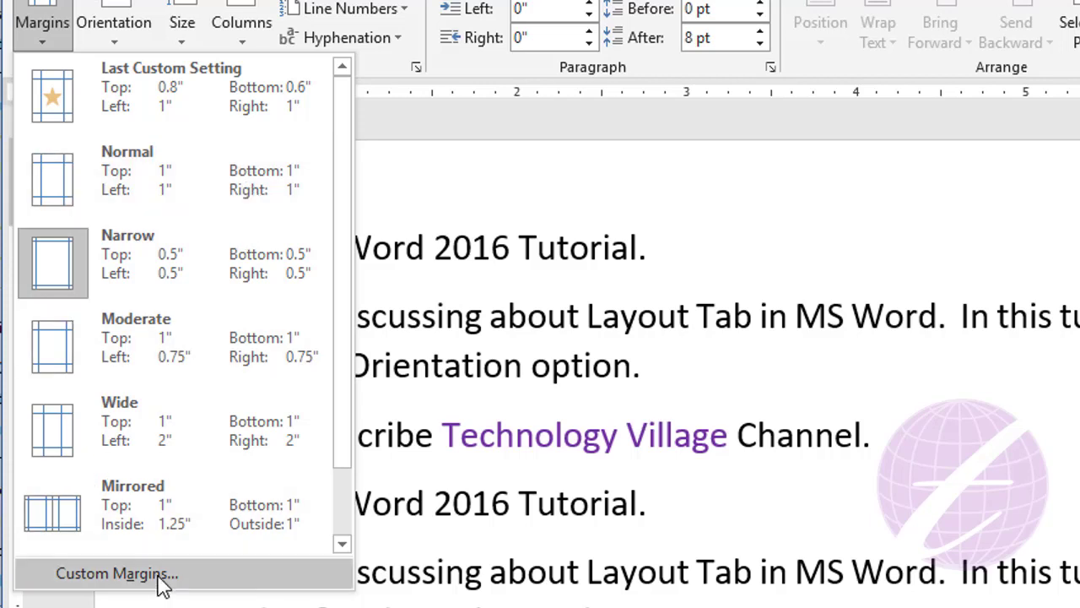
Set Top, Left, Bottom and Right margins to 0.8" in Page Setup and apply them
left_click(119, 574)
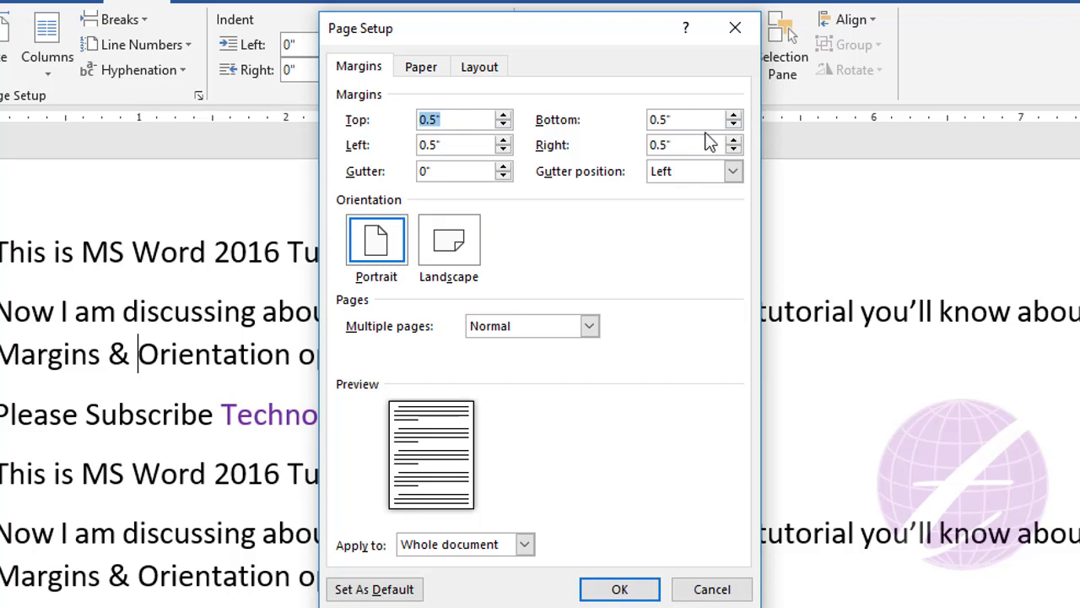
left_click(503, 115)
left_click(503, 115)
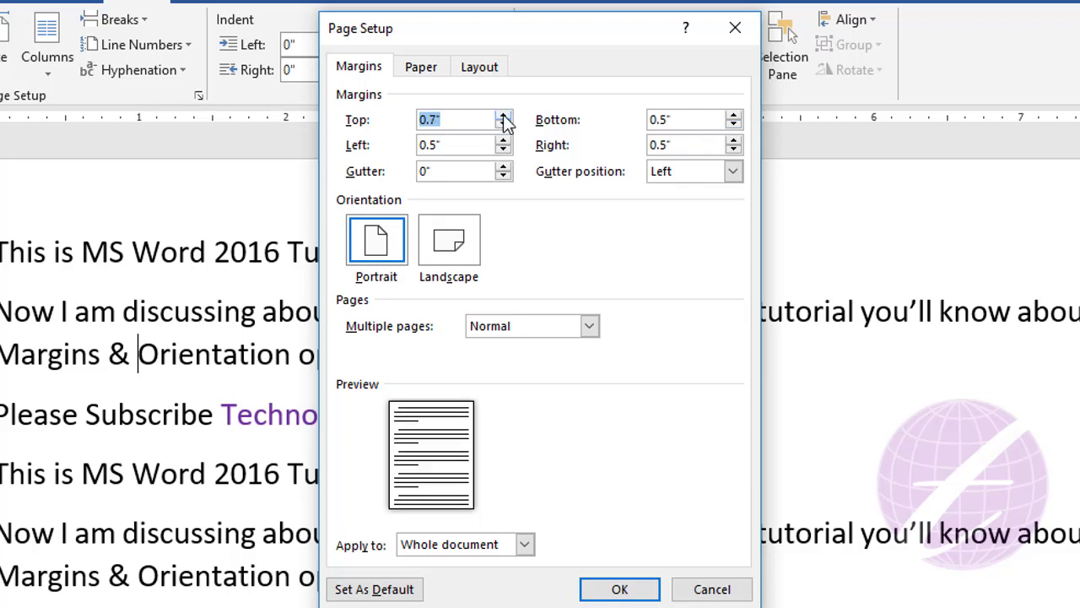
left_click(503, 115)
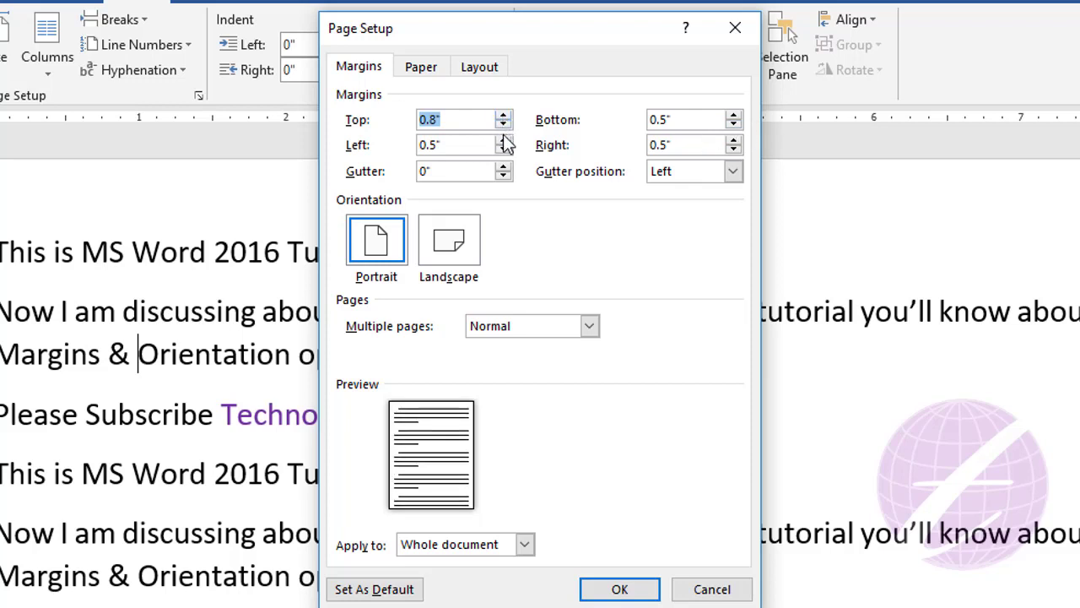
left_click(503, 141)
left_click(502, 140)
left_click(503, 141)
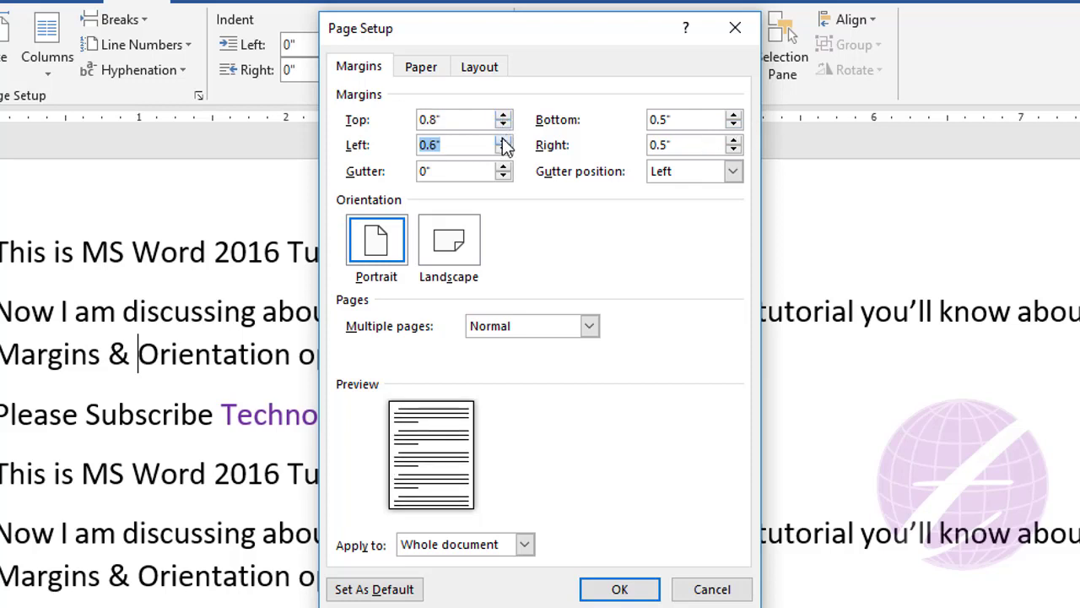
left_click(733, 115)
left_click(733, 116)
left_click(734, 116)
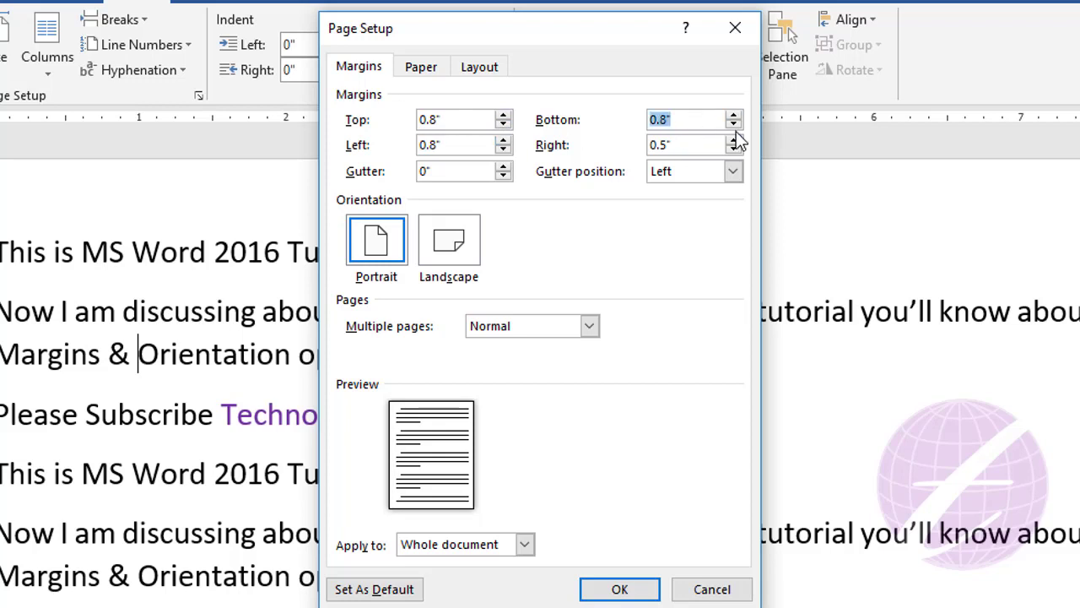
left_click(733, 141)
left_click(734, 141)
left_click(734, 141)
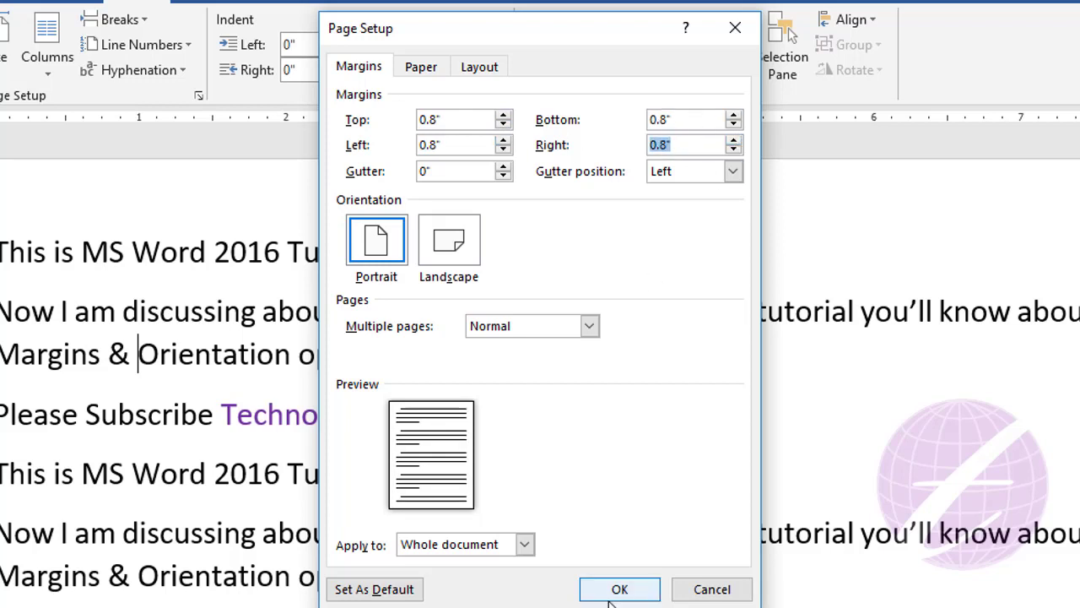
left_click(634, 593)
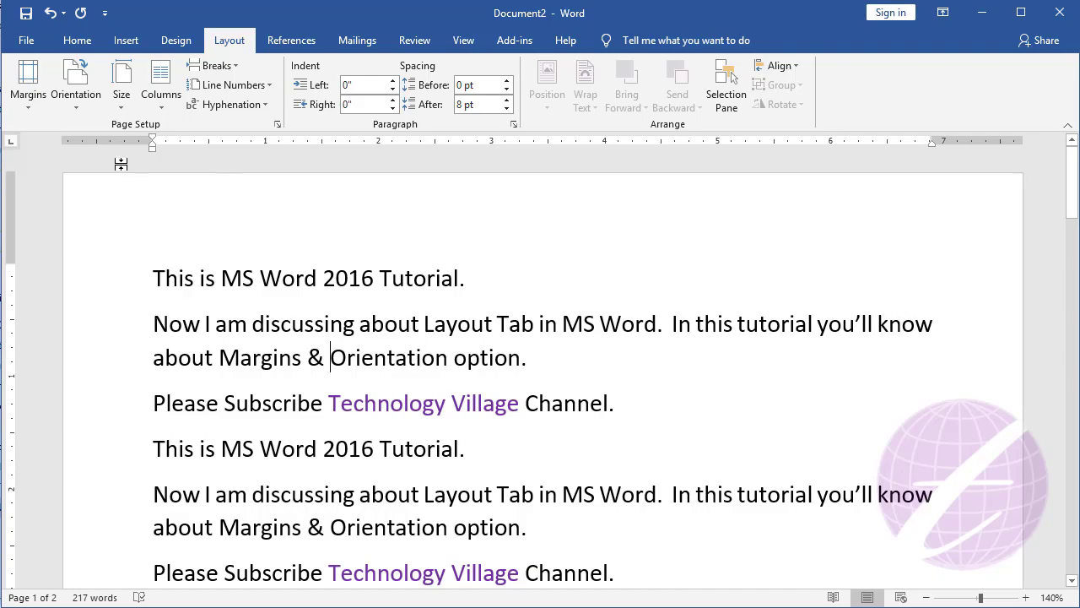
In Custom Margins, try a 0.3" gutter, then reset the gutter to 0
left_click(29, 103)
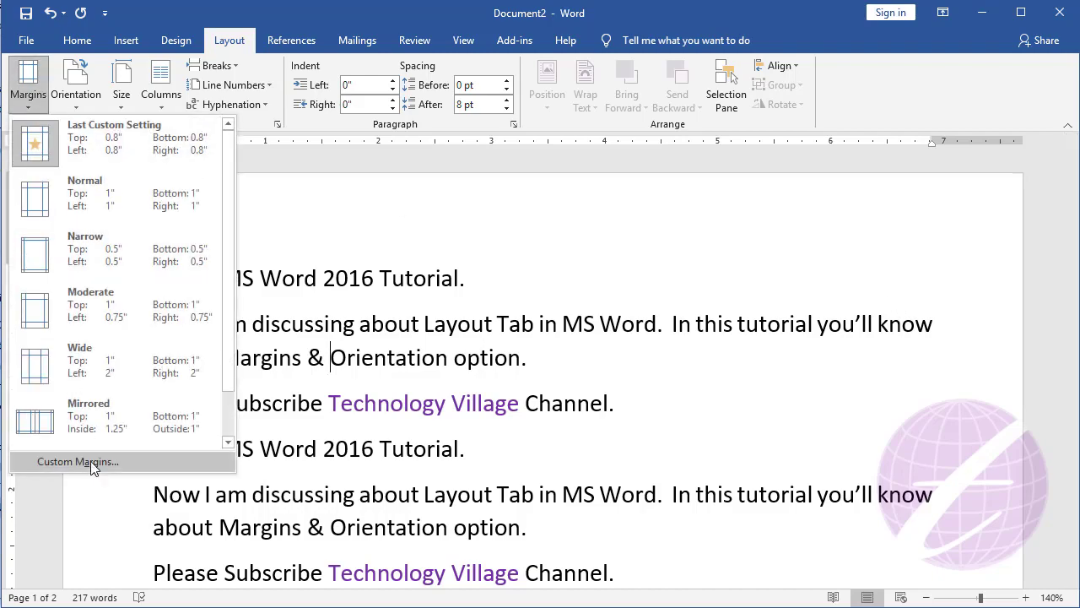
key("Escape")
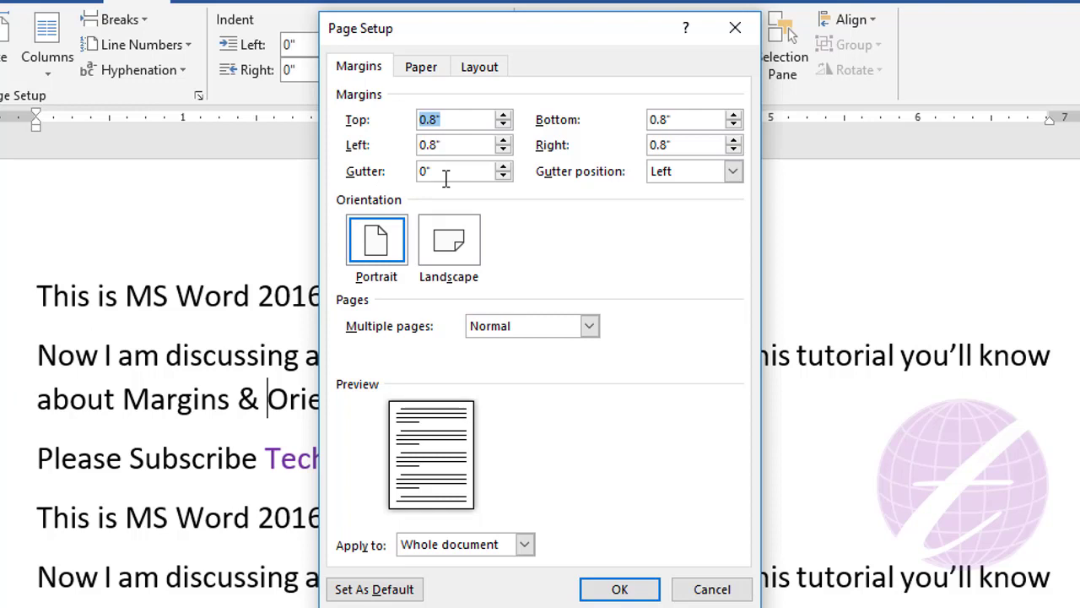
left_click(503, 167)
left_click(503, 167)
left_click(503, 168)
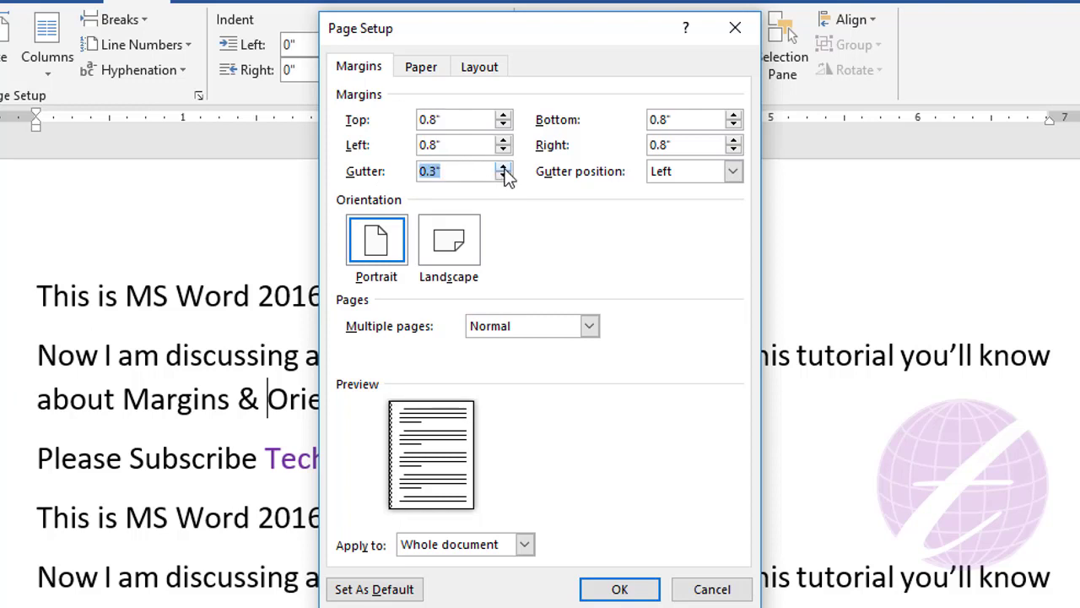
left_click(503, 167)
type("0")
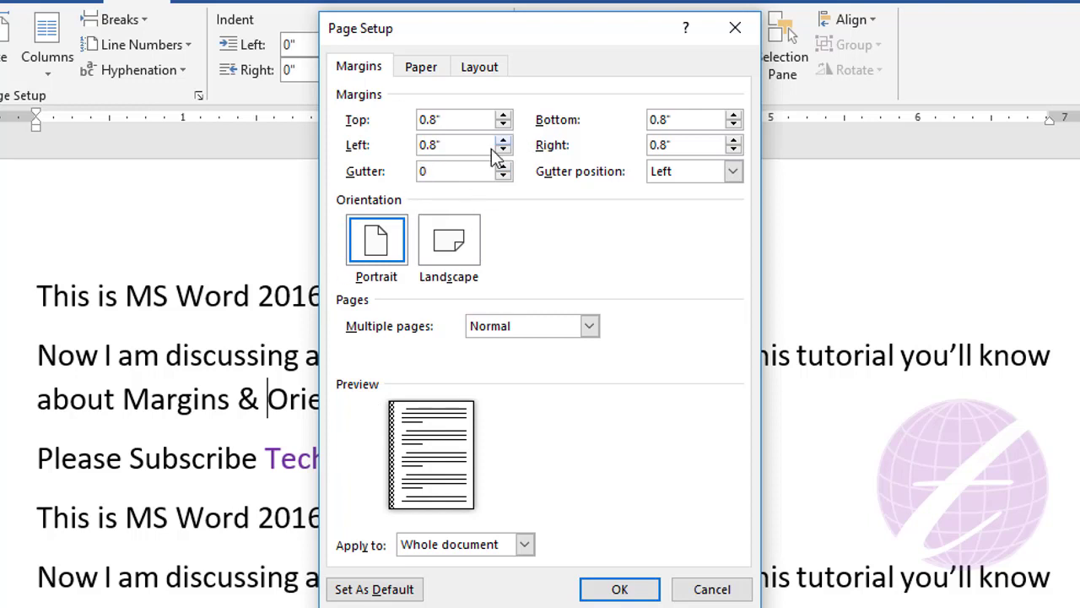
left_click(464, 147)
Raise the gutter to 0.5" and apply it to the document
left_click(502, 166)
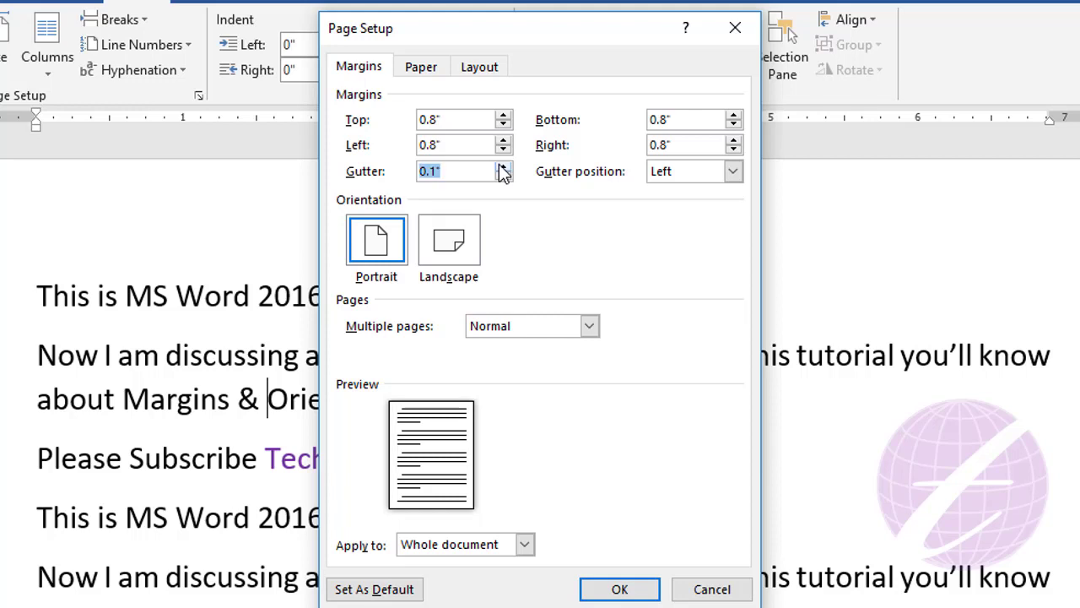
left_click(503, 166)
left_click(502, 166)
left_click(502, 166)
left_click(502, 167)
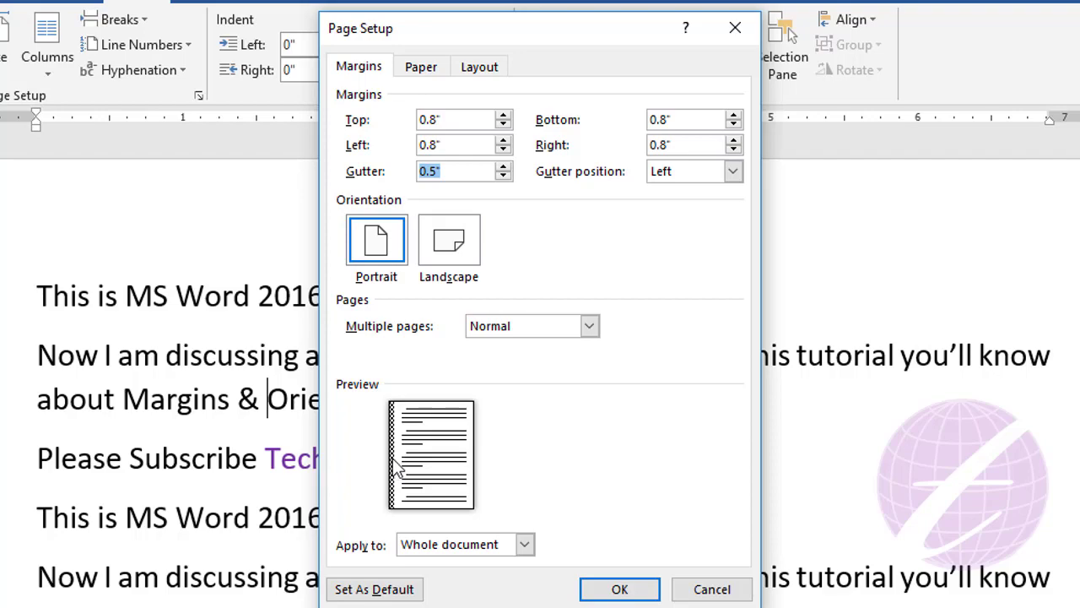
left_click(609, 586)
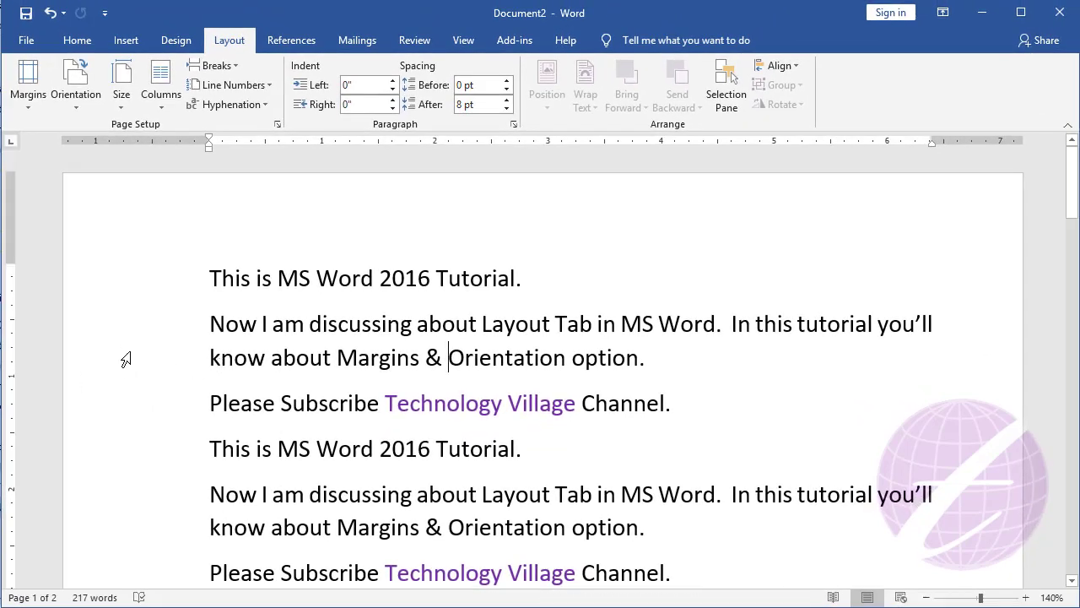
Change the gutter position from Left to Top in Custom Margins and apply
left_click(37, 103)
left_click(77, 462)
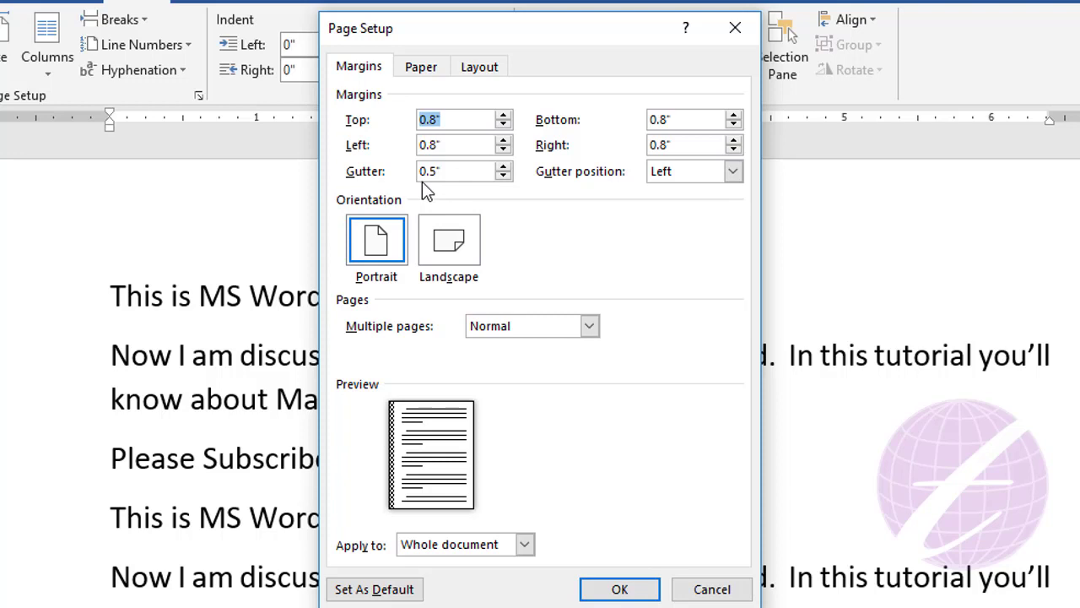
left_click(697, 175)
left_click(680, 204)
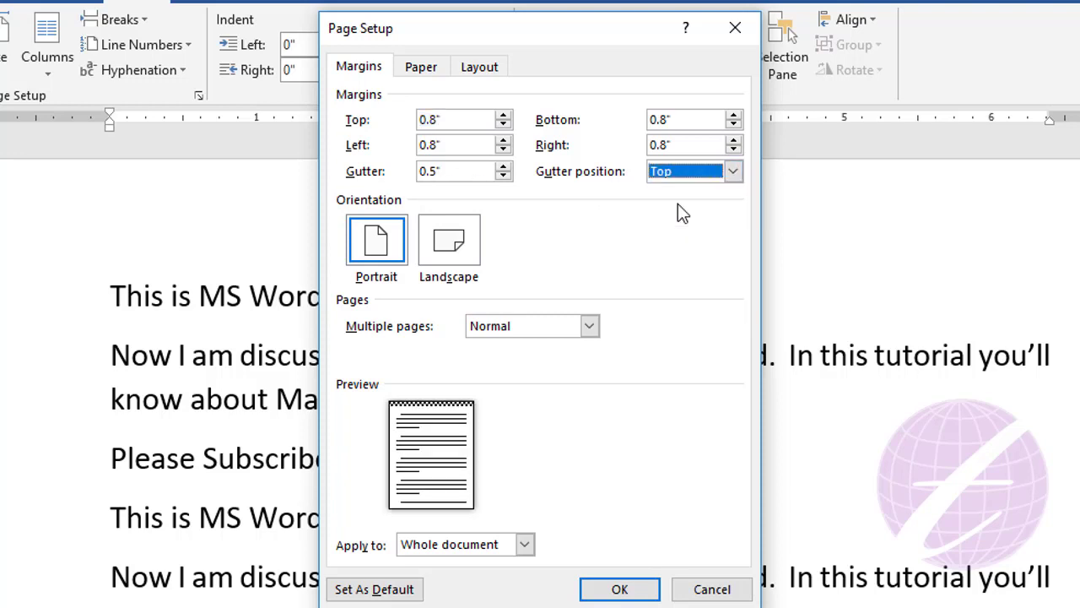
left_click(606, 592)
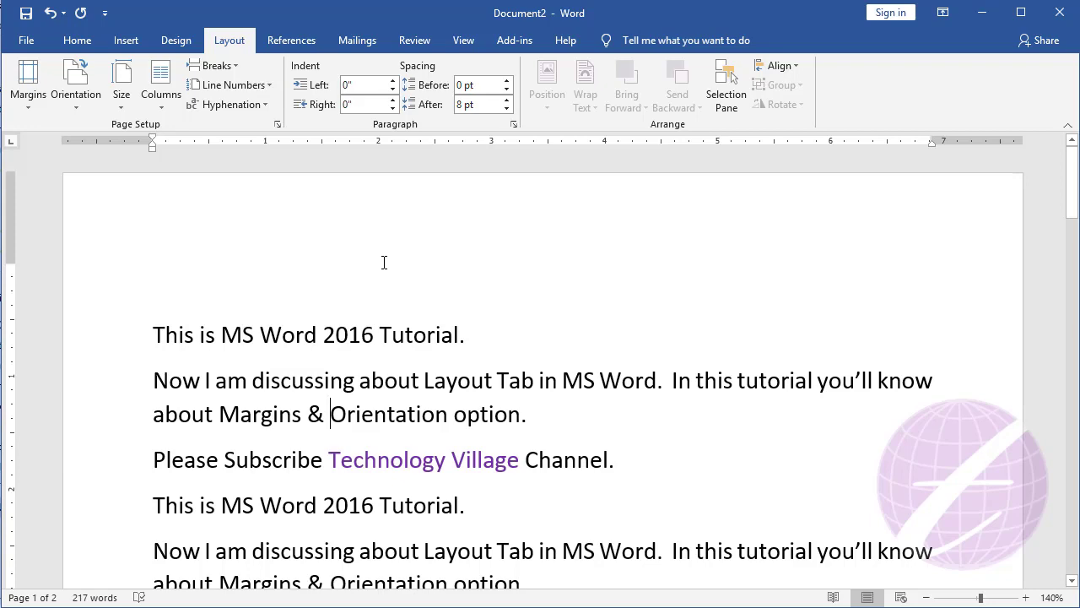
Lower the gutter from 0.5" to 0" in Custom Margins and apply
left_click(27, 105)
left_click(84, 459)
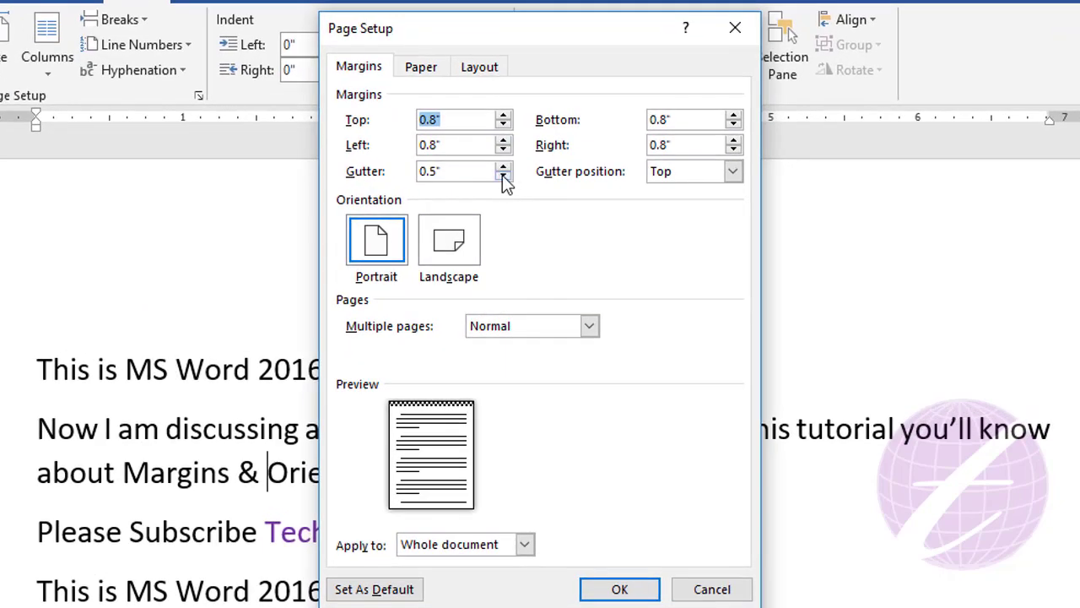
left_click(502, 175)
left_click(502, 174)
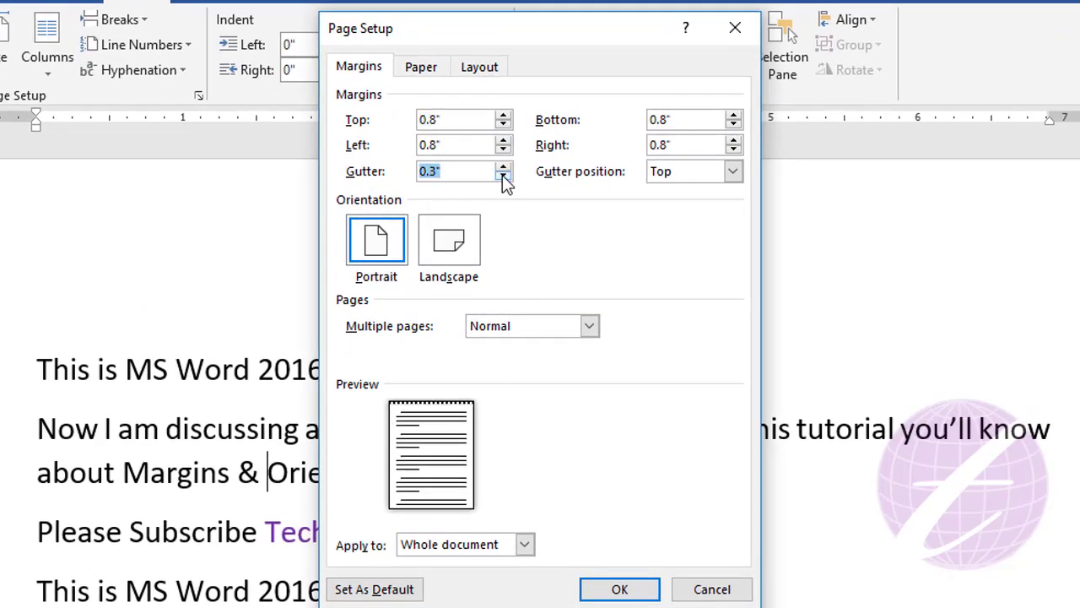
left_click(502, 174)
left_click(502, 174)
left_click(502, 175)
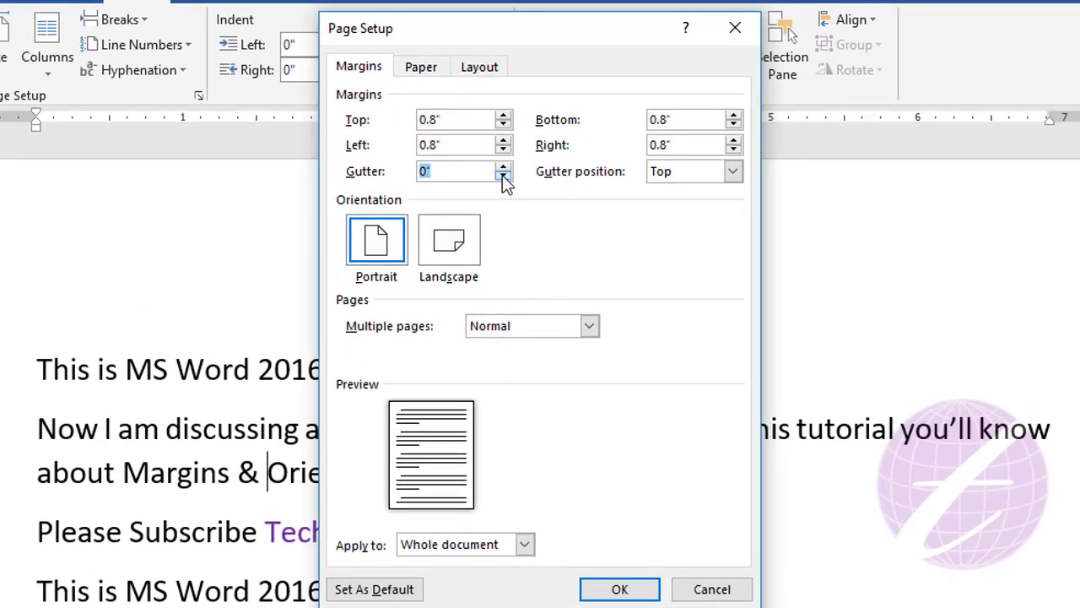
left_click(621, 587)
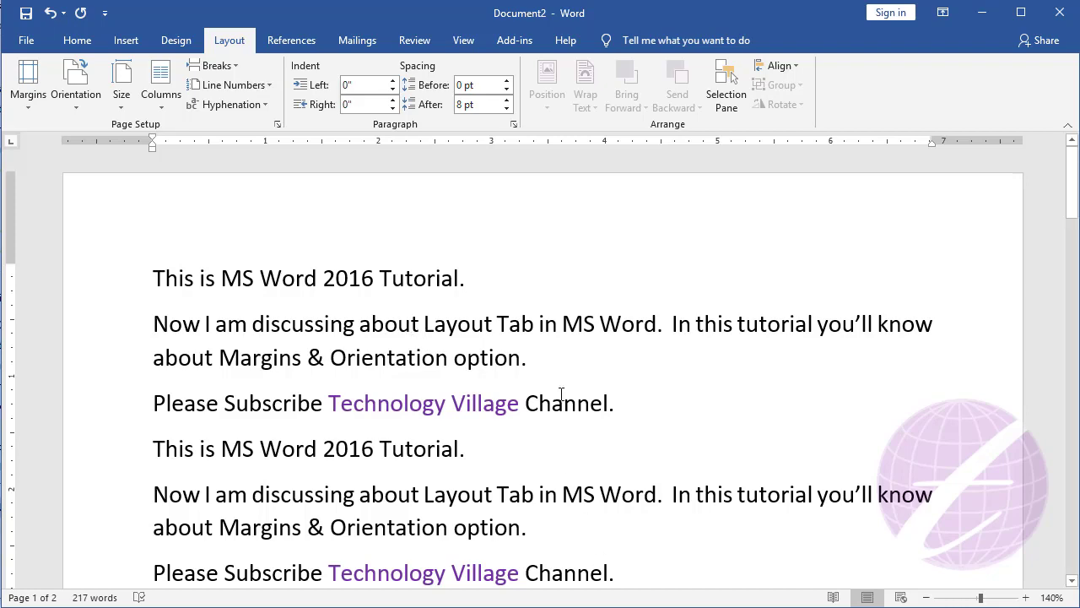
mouse_move(447, 606)
left_click(448, 557)
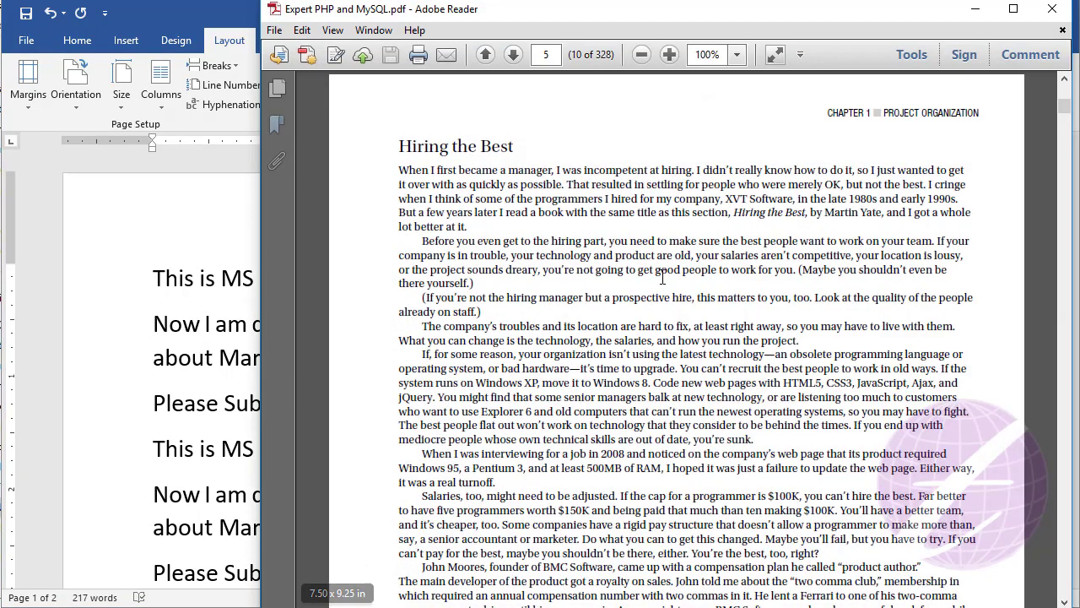
scroll(675, 266, "down", 2)
scroll(675, 266, "down", 2)
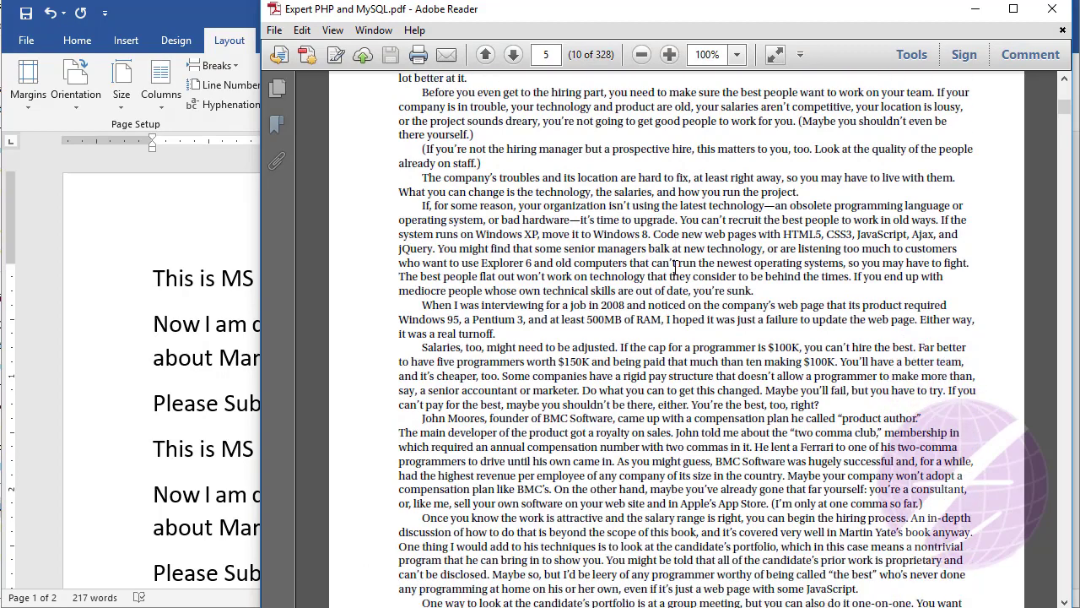
scroll(671, 271, "down", 2)
scroll(667, 276, "down", 2)
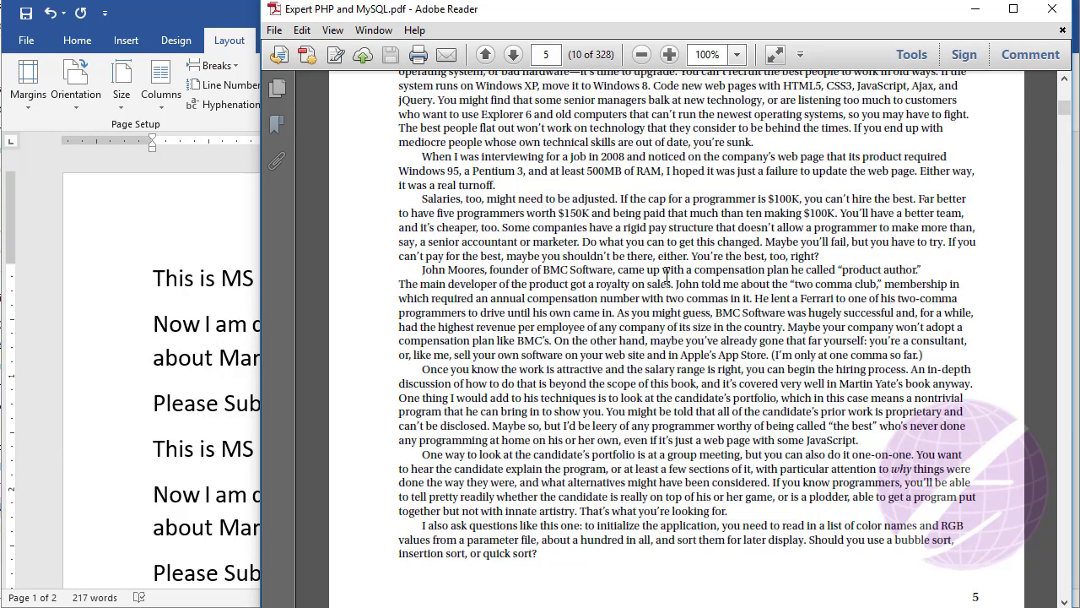
left_click(974, 14)
Turn the document's pages to landscape orientation
scroll(270, 375, "down", 2)
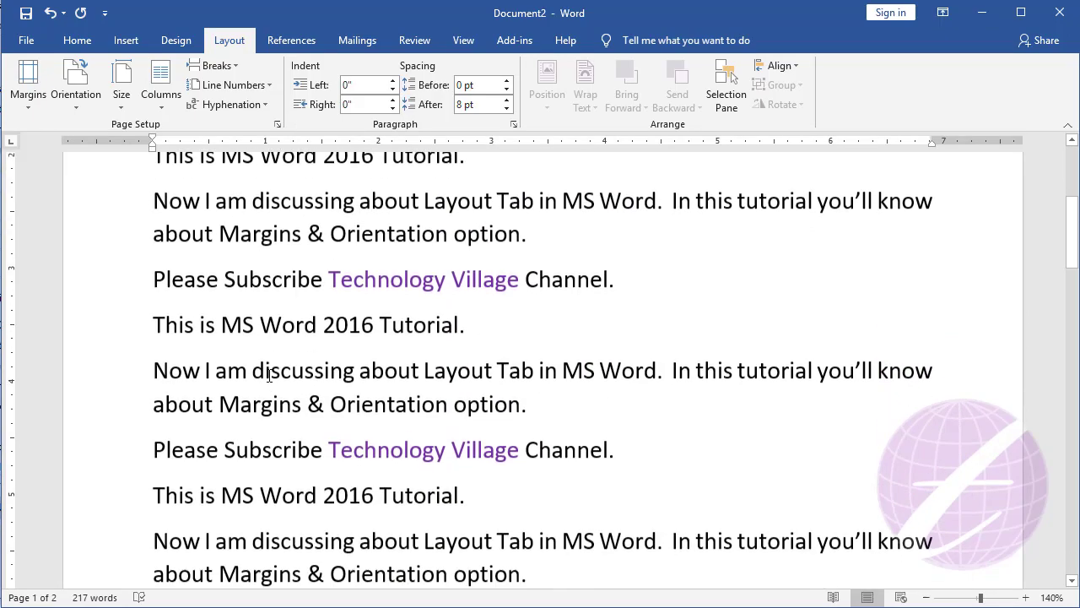
scroll(270, 376, "down", 3)
scroll(269, 376, "down", 3)
scroll(267, 362, "up", 3)
scroll(261, 337, "up", 3)
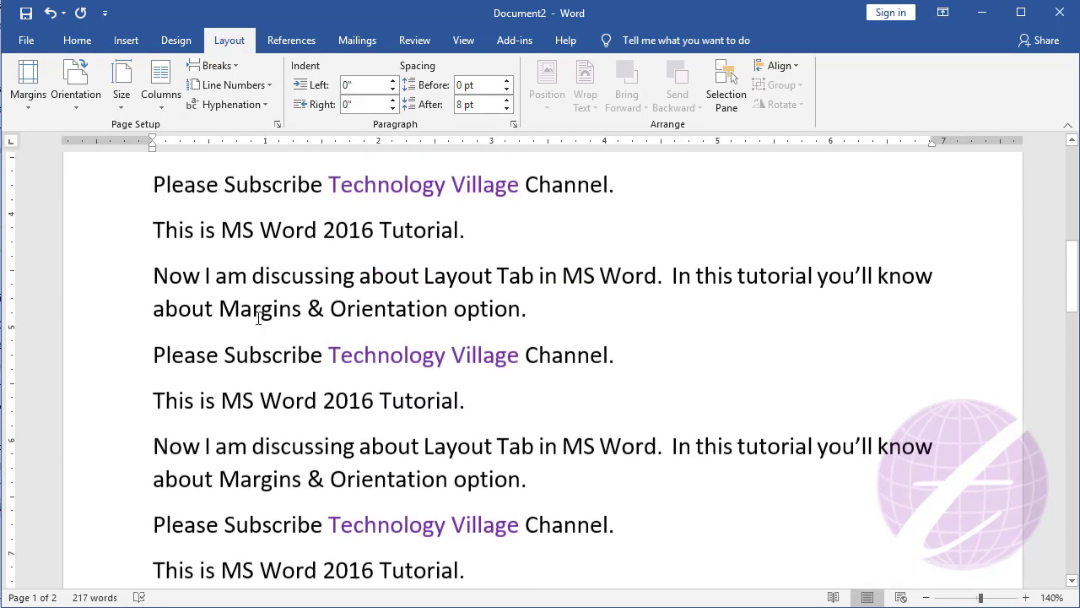
scroll(253, 312, "up", 3)
scroll(253, 295, "up", 2)
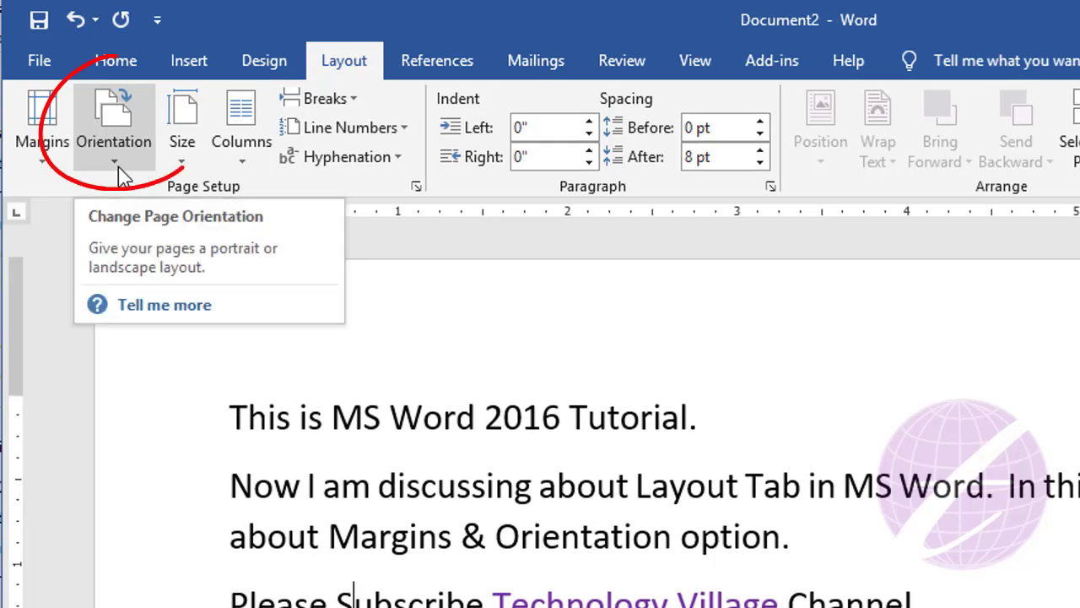
left_click(118, 166)
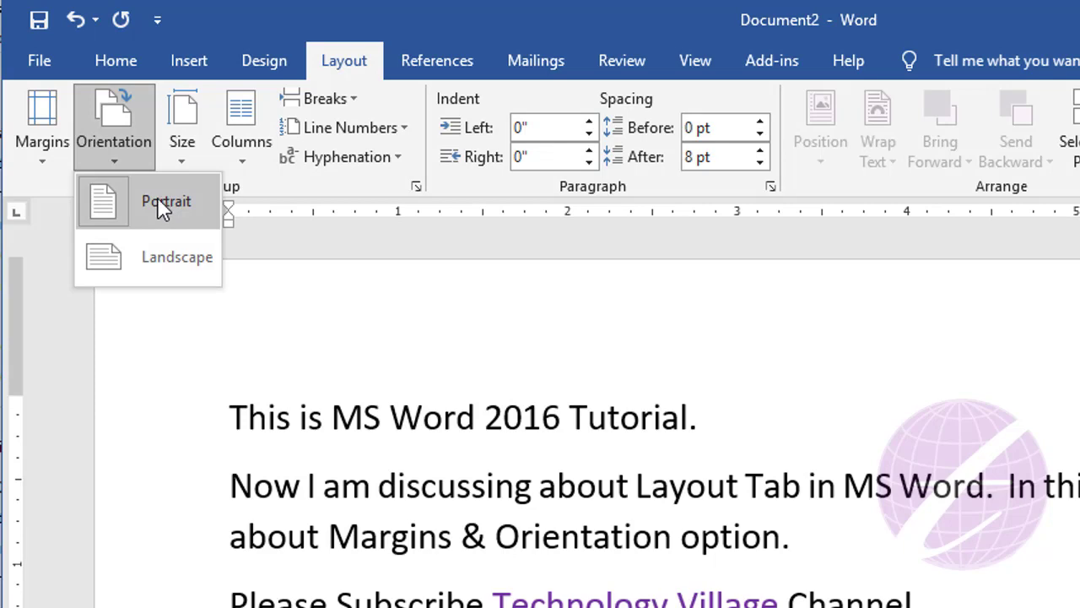
left_click(171, 259)
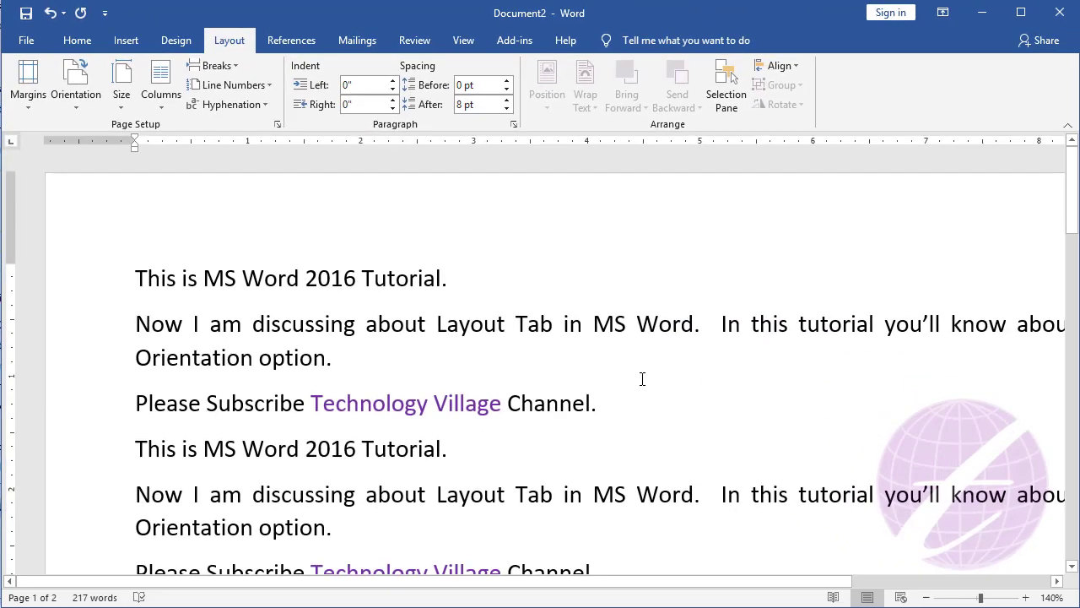
scroll(641, 378, "down", 6, "ctrl")
scroll(642, 379, "down", 1, "ctrl")
scroll(641, 379, "down", 1, "ctrl")
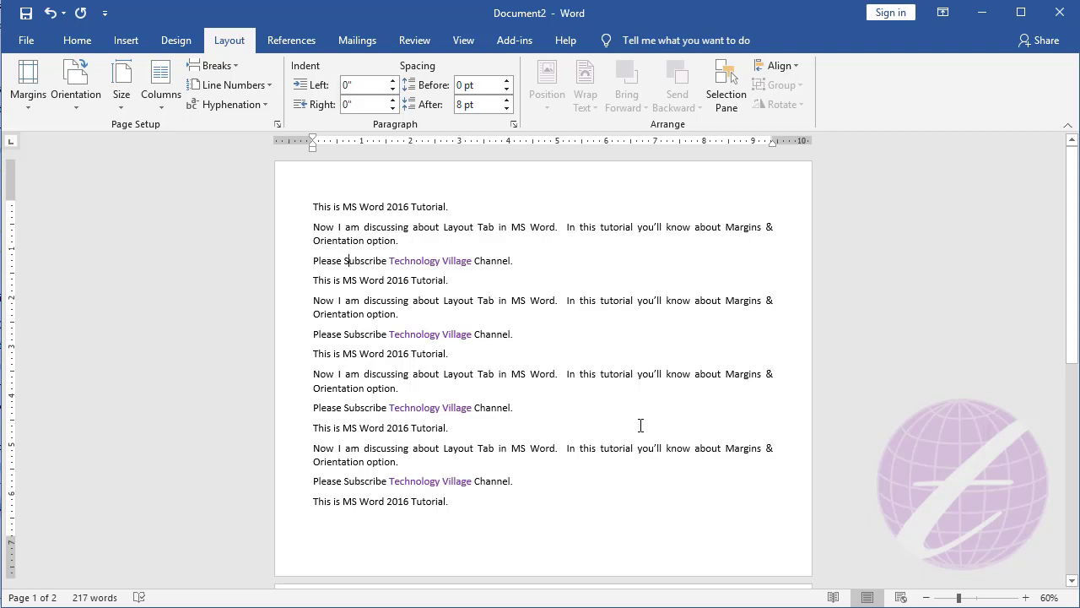
Switch the pages back to portrait orientation
left_click(84, 98)
left_click(108, 137)
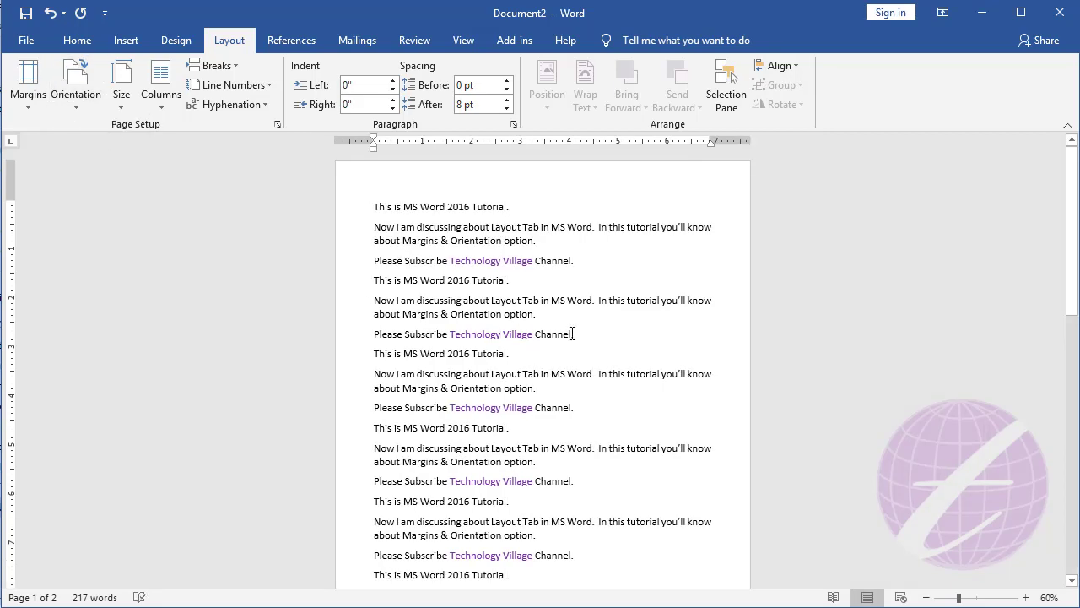
scroll(573, 334, "down", 1)
scroll(572, 334, "down", 2, "ctrl")
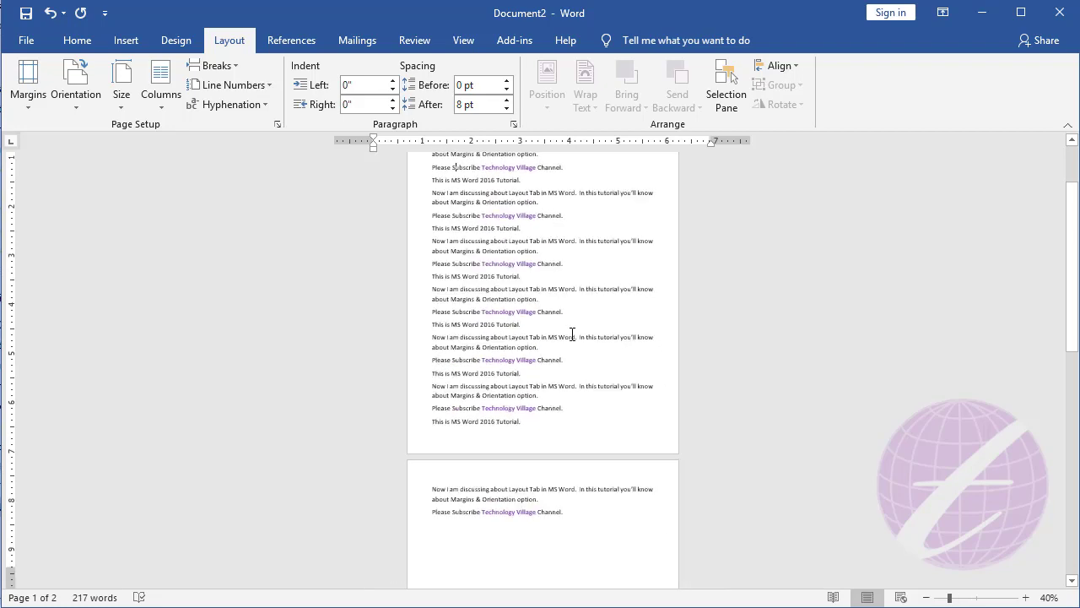
scroll(570, 334, "up", 1)
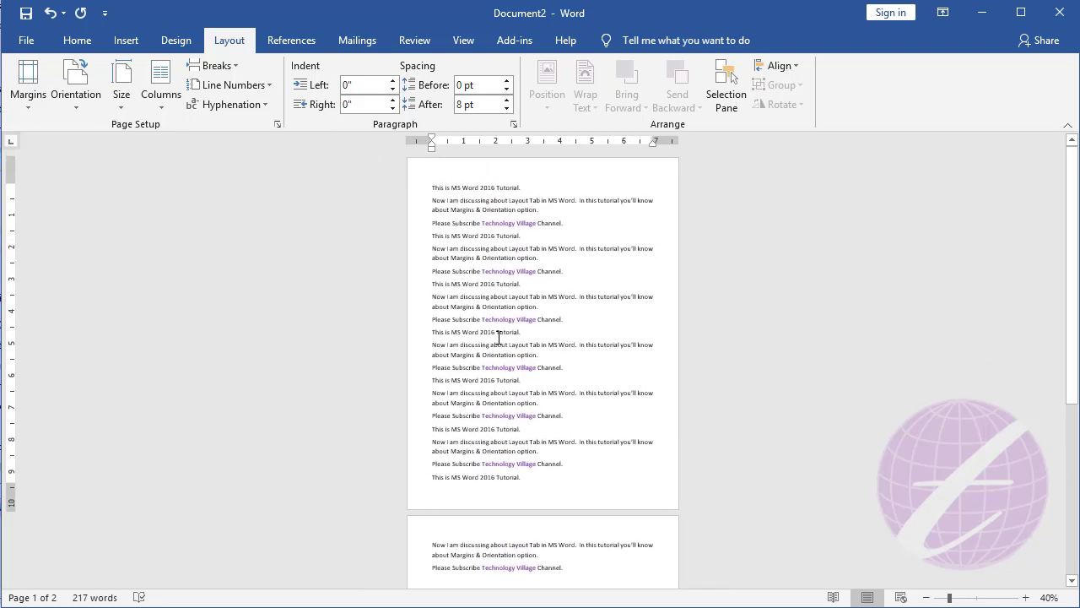
Open Page Setup from the Margins gallery's Custom Margins entry, showing the 0.8" margins
left_click(26, 107)
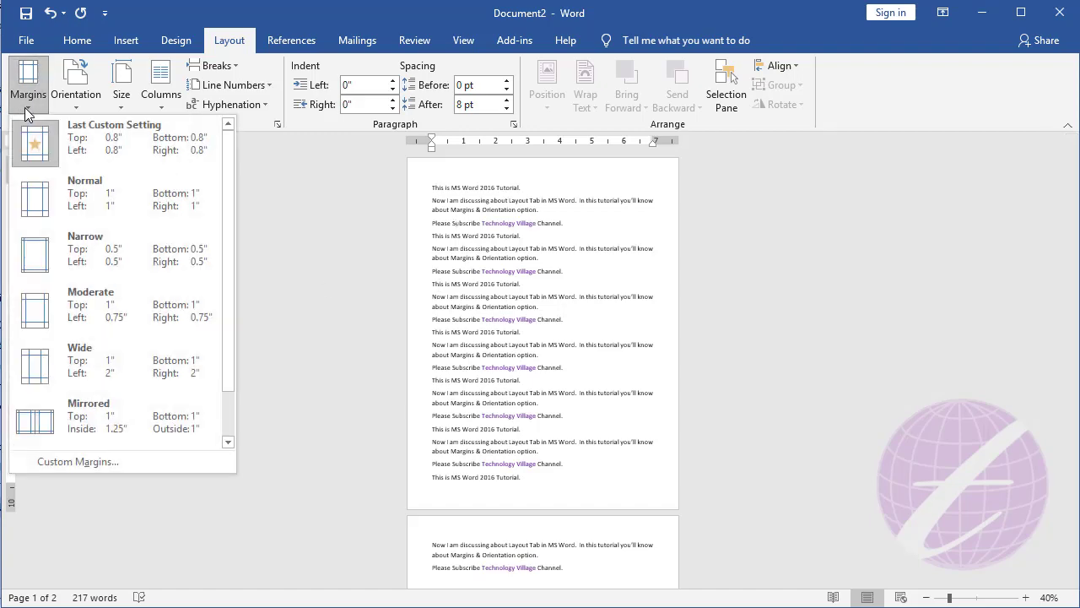
left_click(94, 461)
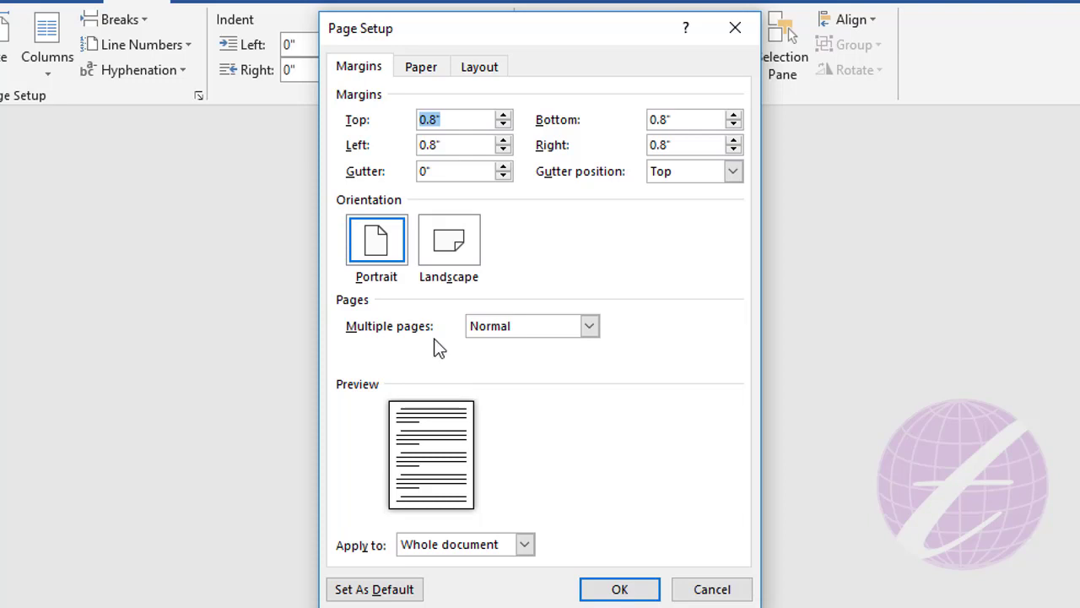
Set Multiple pages to Mirror margins, then change it to 2 pages per sheet
left_click(554, 328)
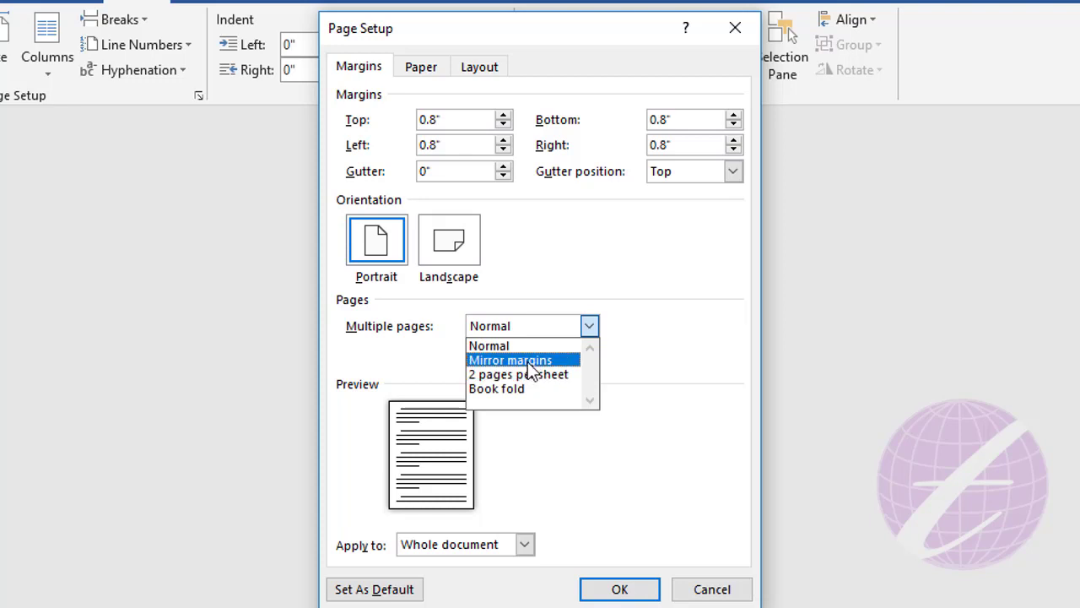
left_click(528, 360)
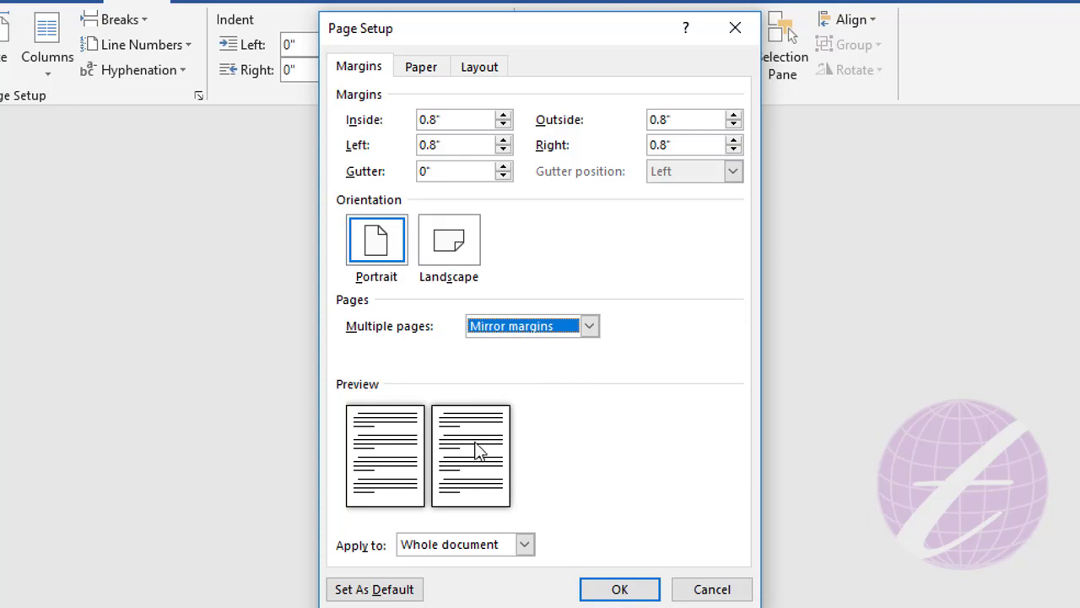
left_click(546, 327)
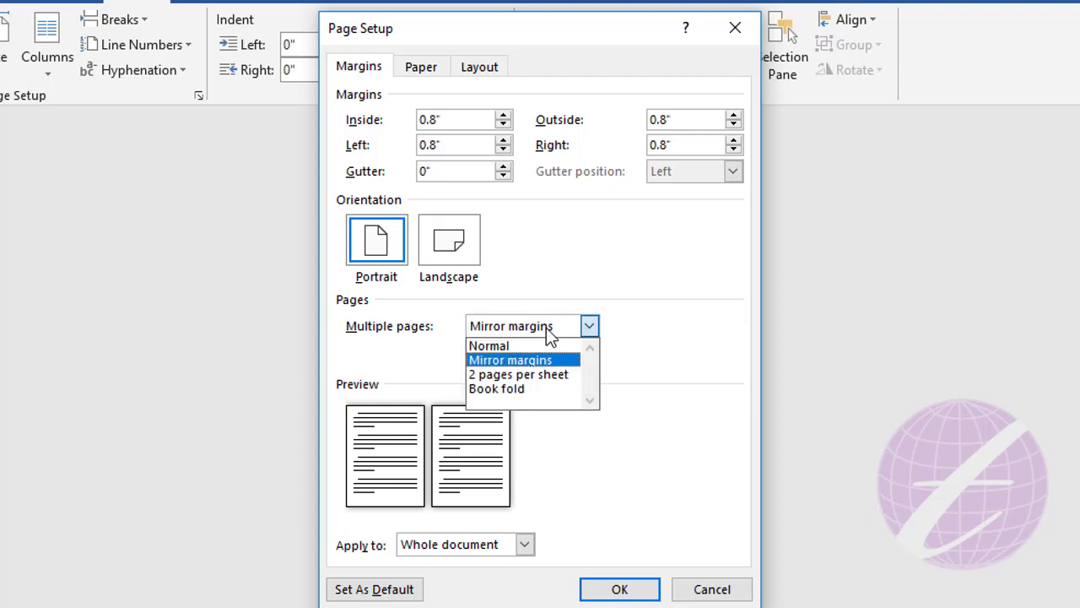
left_click(544, 374)
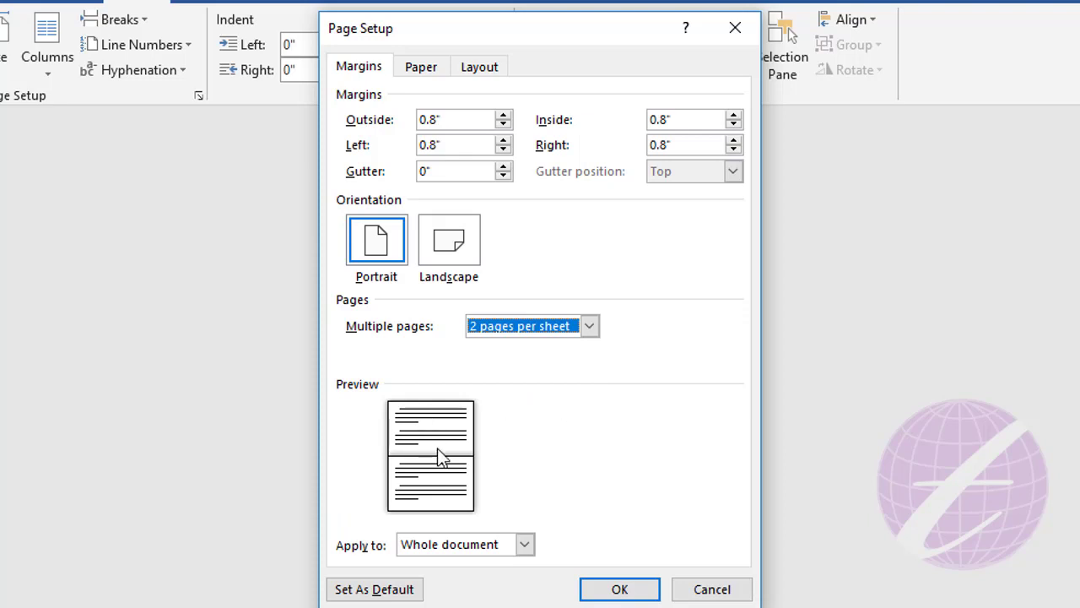
Switch to landscape, choose Book fold, and set sheets per booklet to 8, then 4
left_click(448, 255)
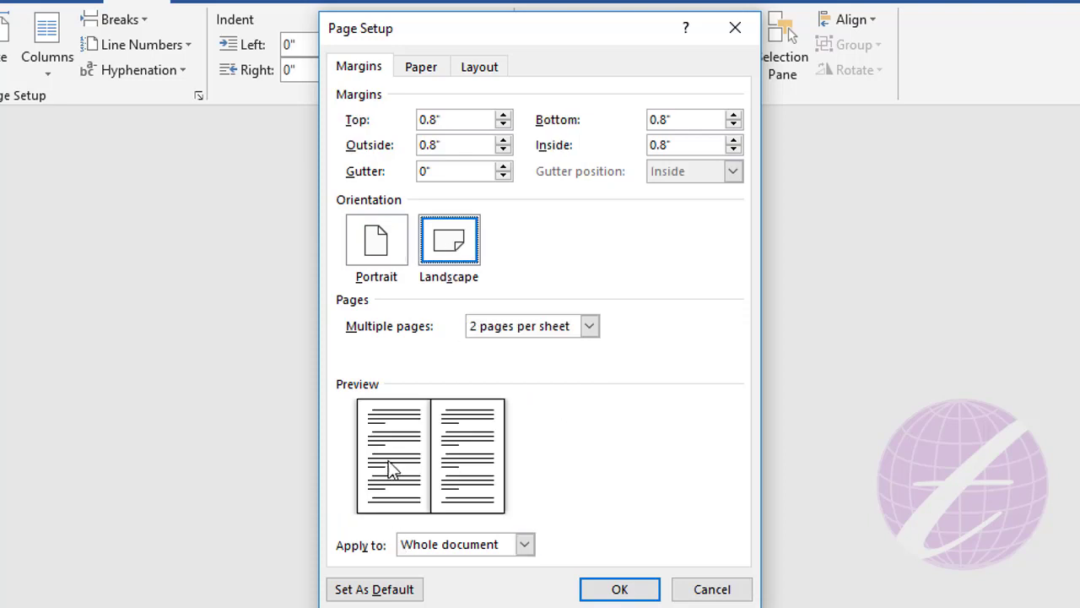
left_click(521, 325)
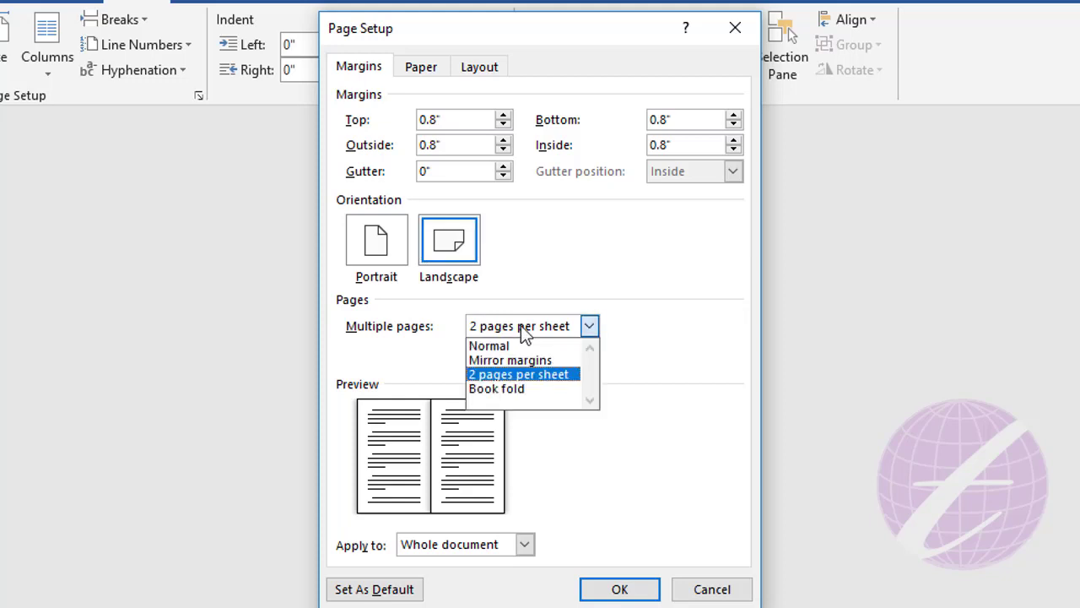
left_click(536, 389)
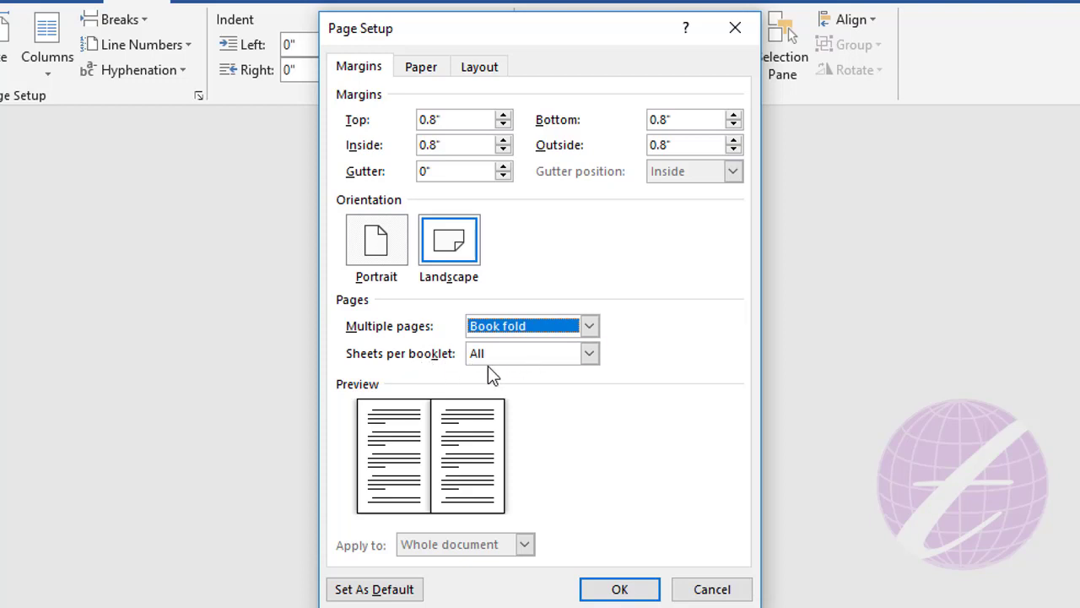
left_click(521, 353)
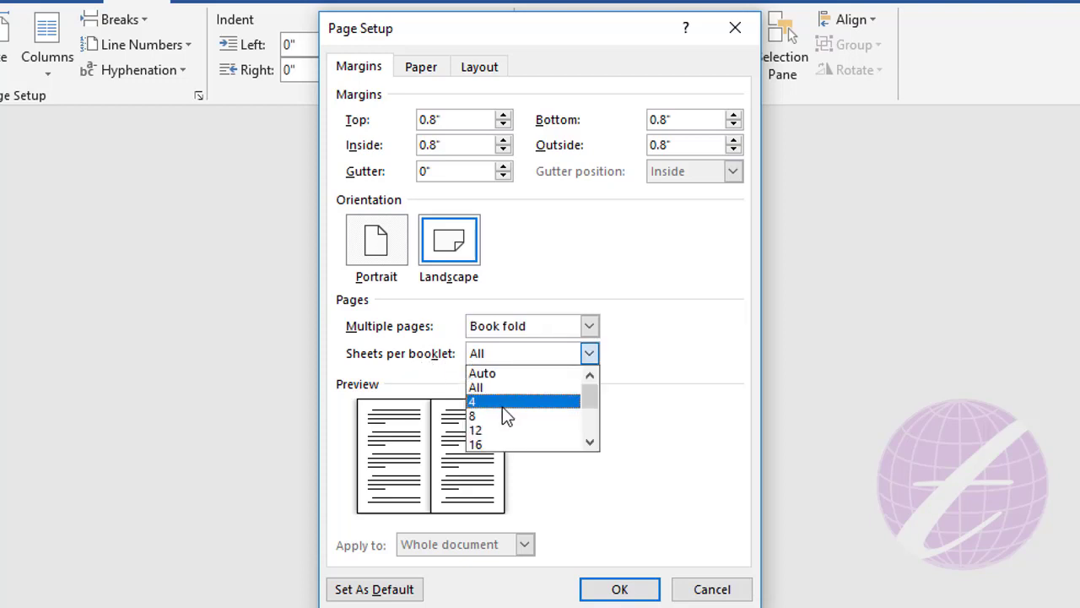
left_click(481, 418)
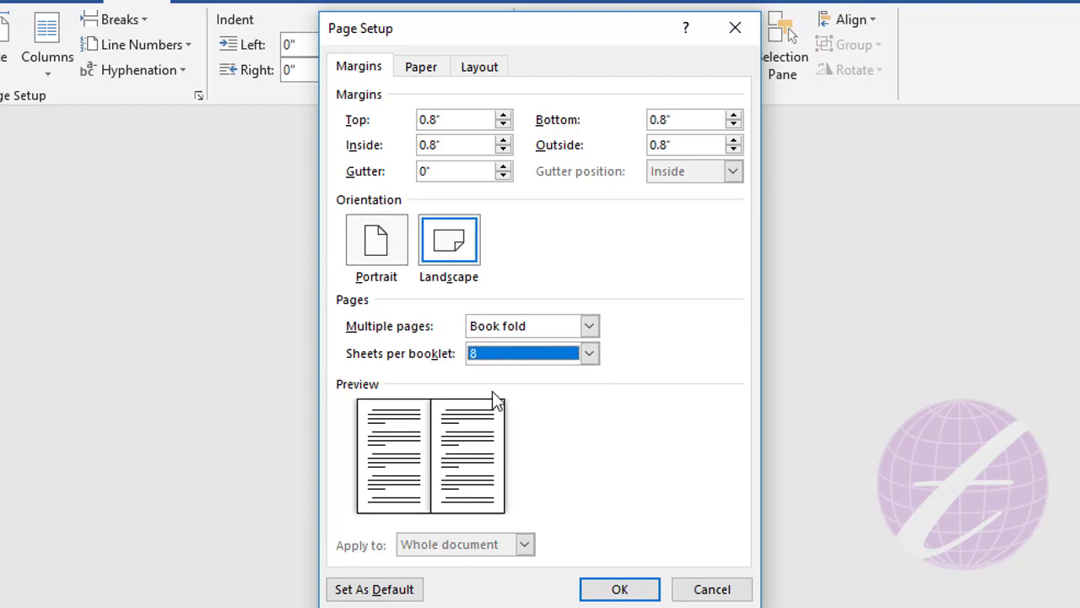
left_click(491, 356)
left_click(493, 397)
Cancel the Page Setup dialog without applying the changes
left_click(711, 589)
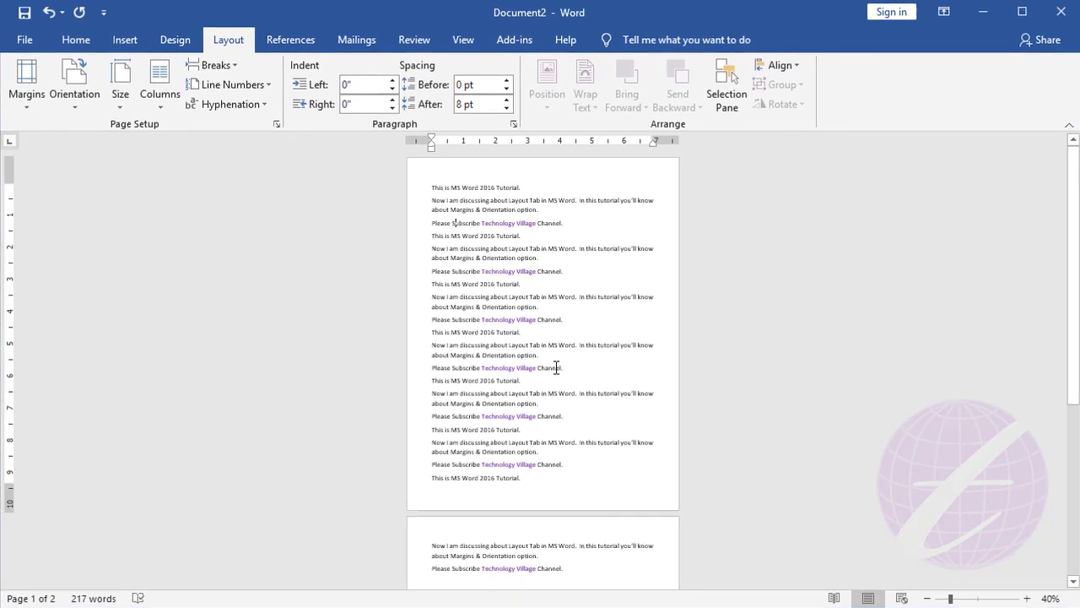